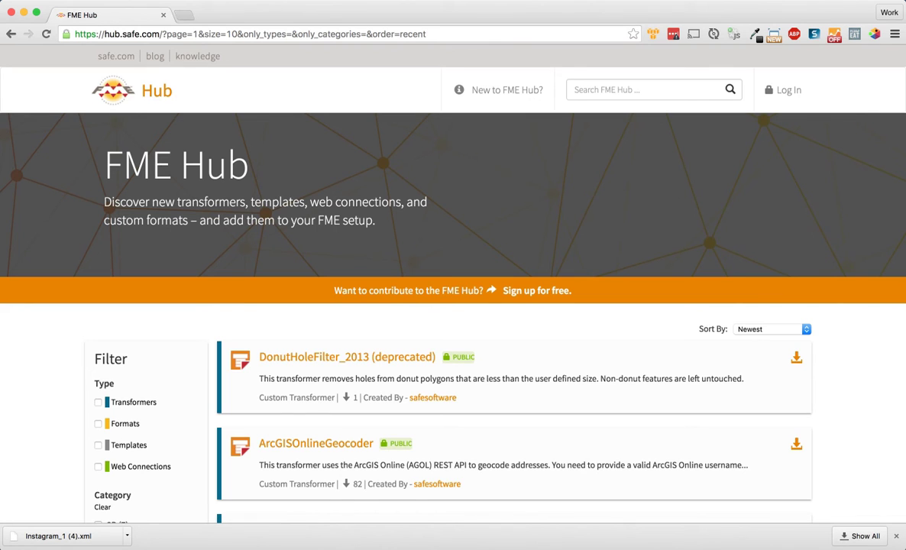
# Search the FME Hub for the Instagram web service connection and download its file
pyautogui.click(640, 90)
pyautogui.write('instag')
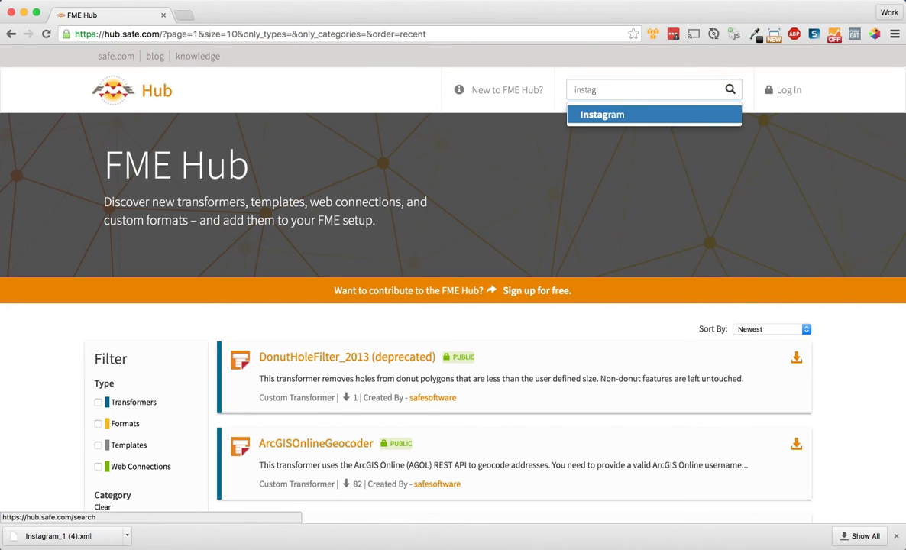
pyautogui.press('Return')
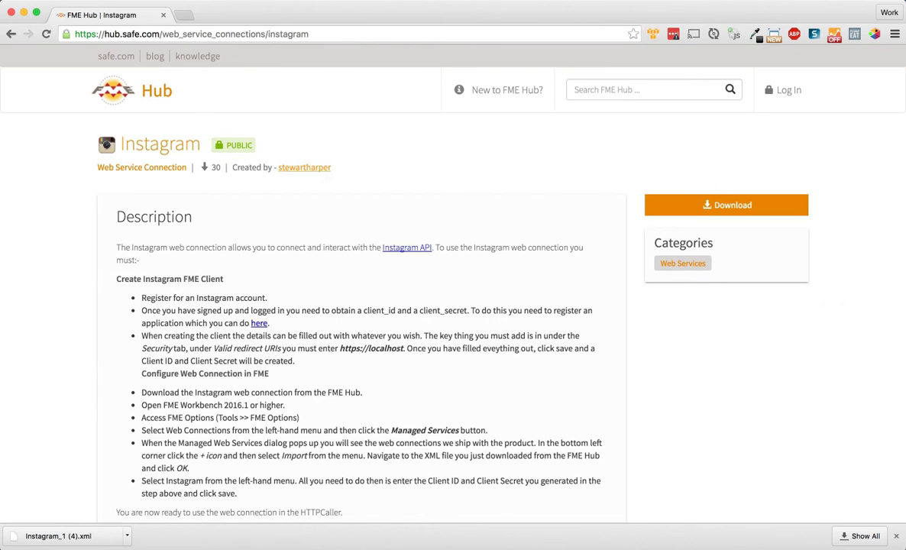
pyautogui.scroll(-3, 453, 275)
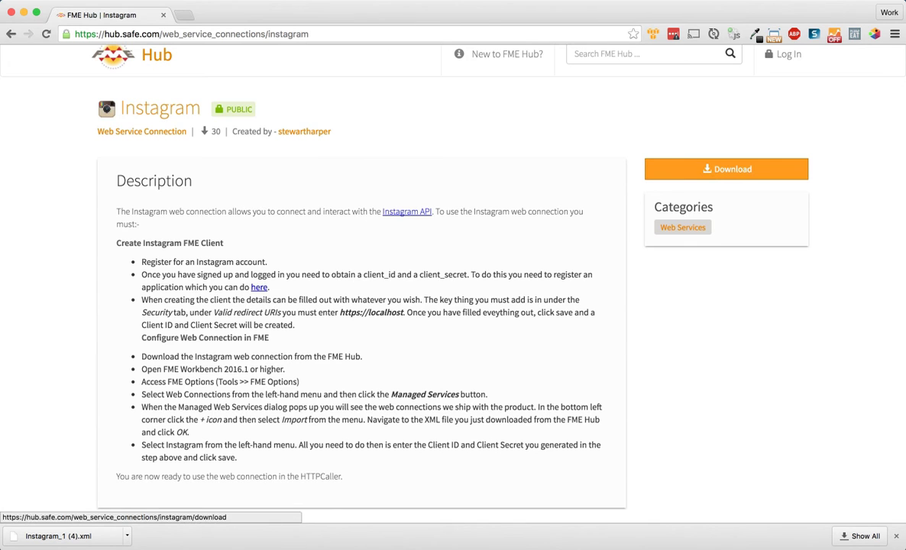
pyautogui.click(726, 169)
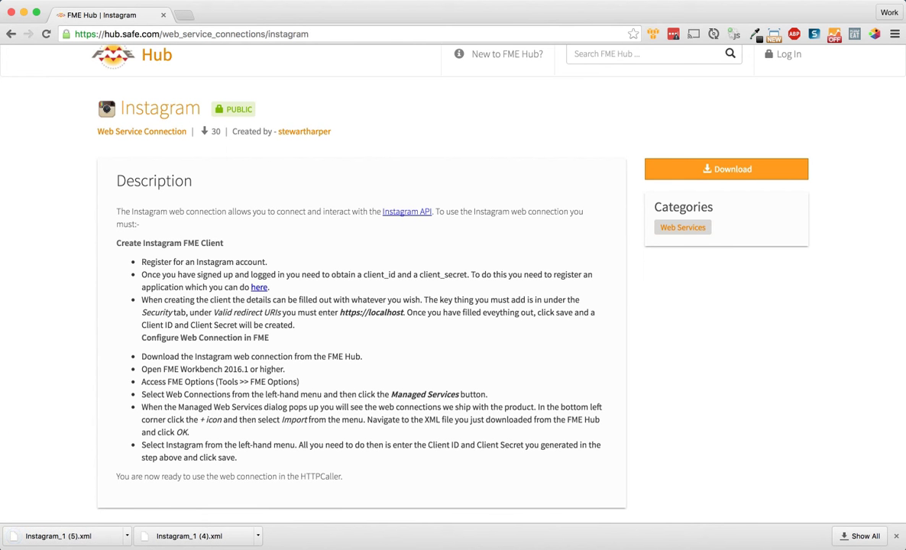
pyautogui.click(896, 536)
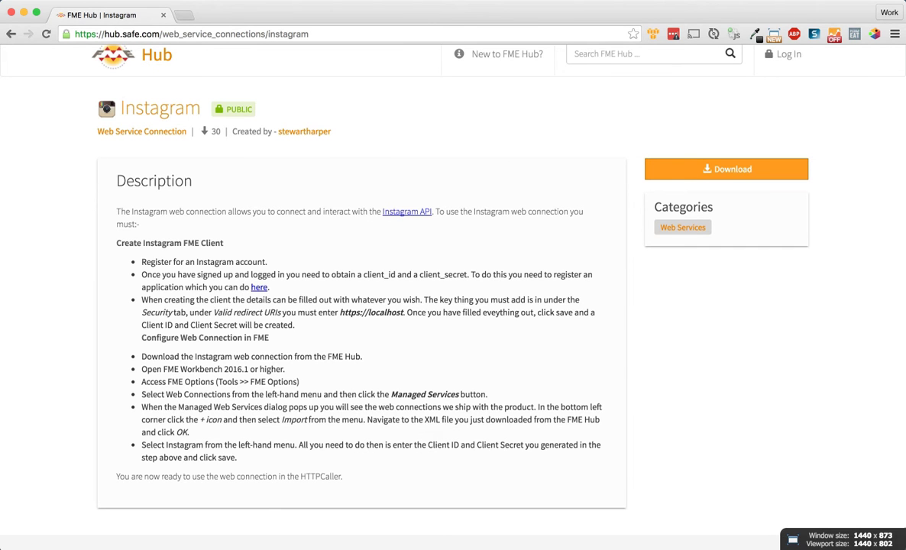
# Switch to FME Workbench, open the Web Connections options, and bring up the web services manager enlarged
pyautogui.press('super+Tab')
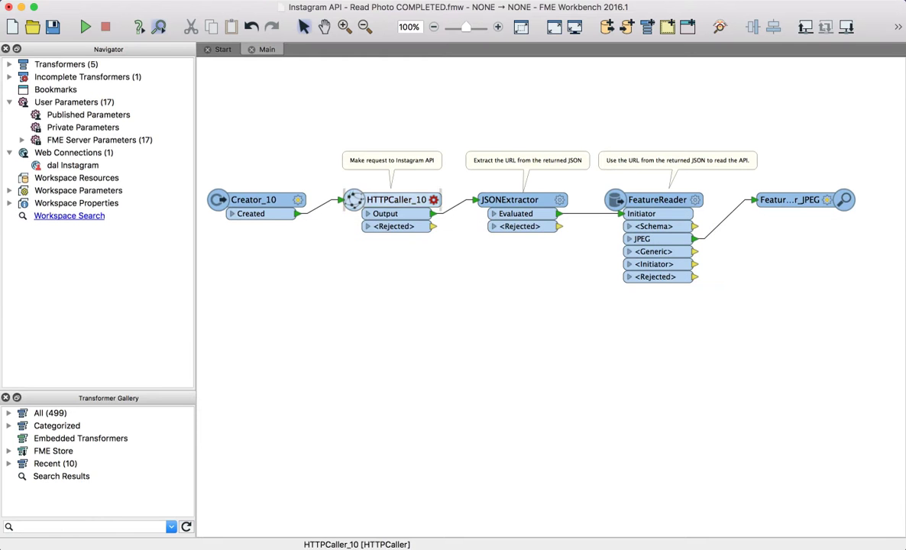
pyautogui.click(65, 1)
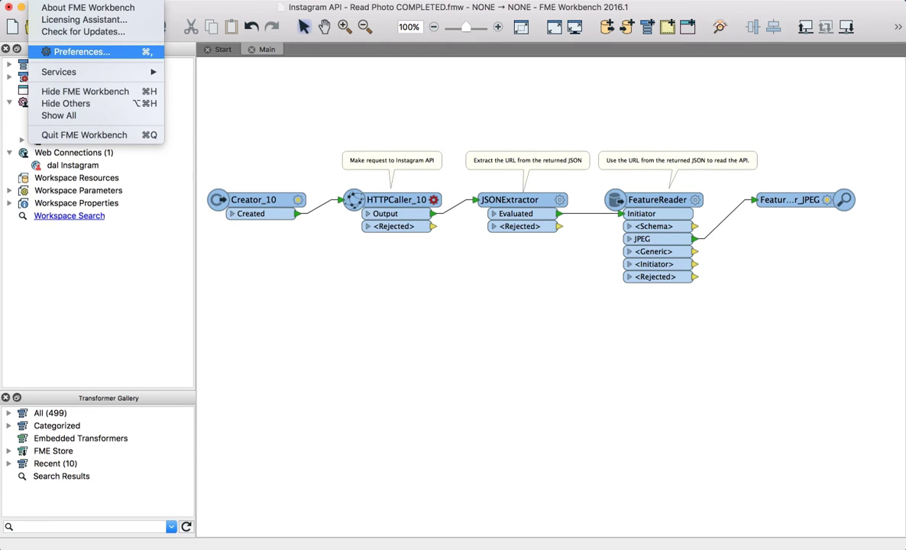
pyautogui.click(82, 52)
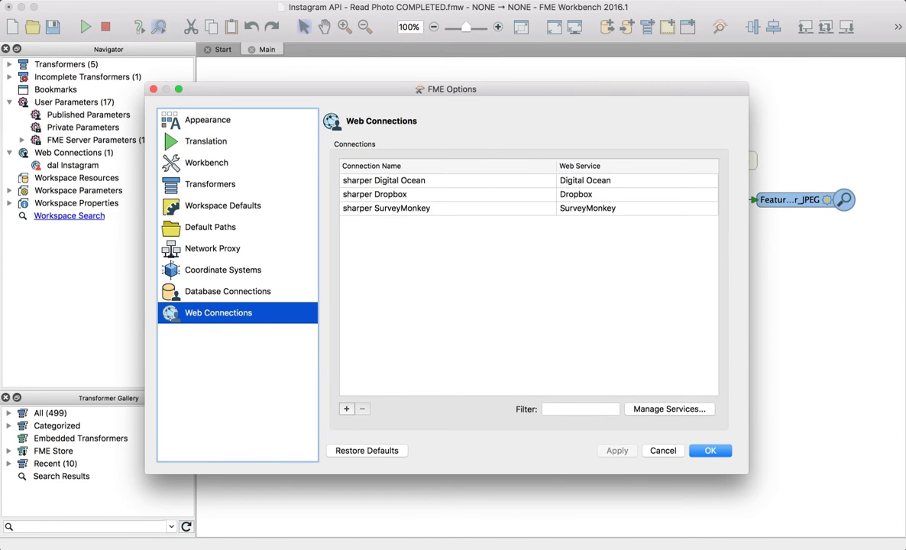
pyautogui.click(228, 292)
pyautogui.click(218, 313)
pyautogui.click(669, 409)
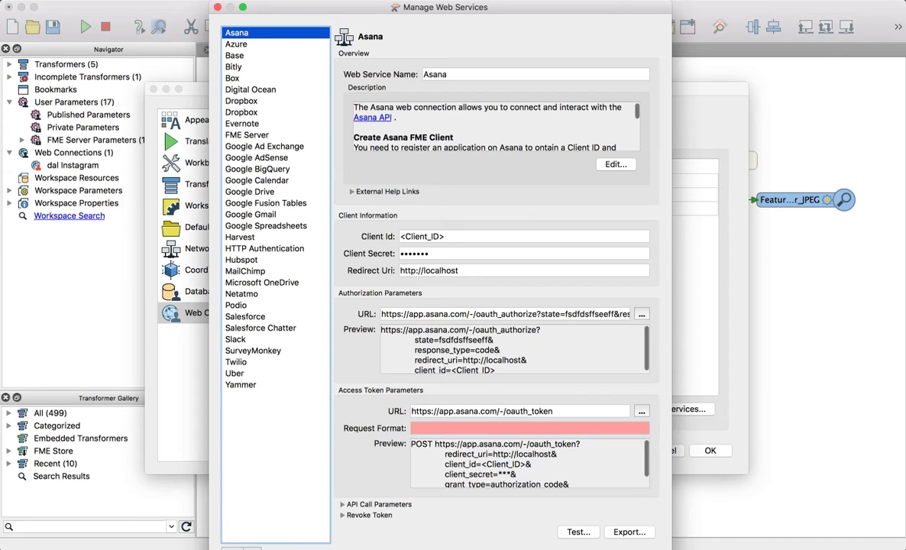
pyautogui.moveTo(434, 6)
pyautogui.mouseDown()
pyautogui.moveTo(430, 21)
pyautogui.moveTo(422, 0)
pyautogui.mouseUp()
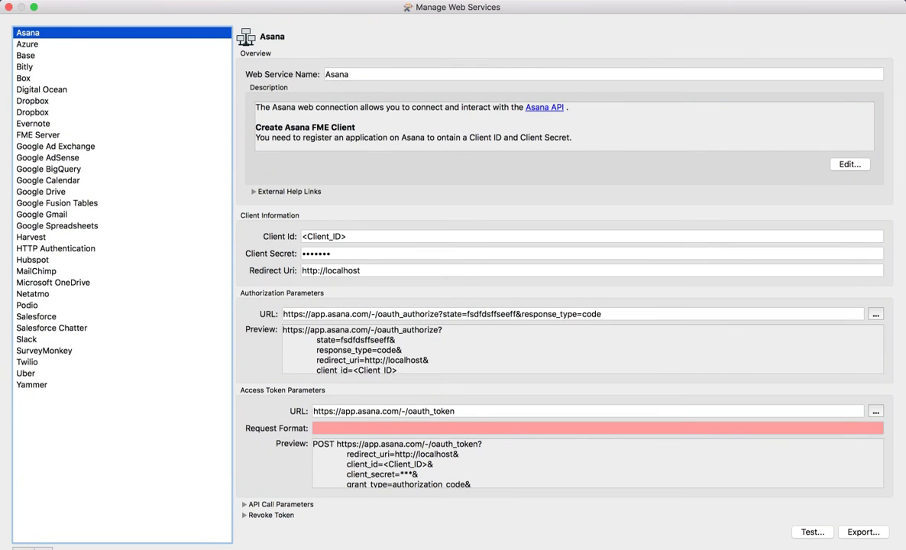
# Import the Instagram web service from the downloaded XML file
pyautogui.click(23, 546)
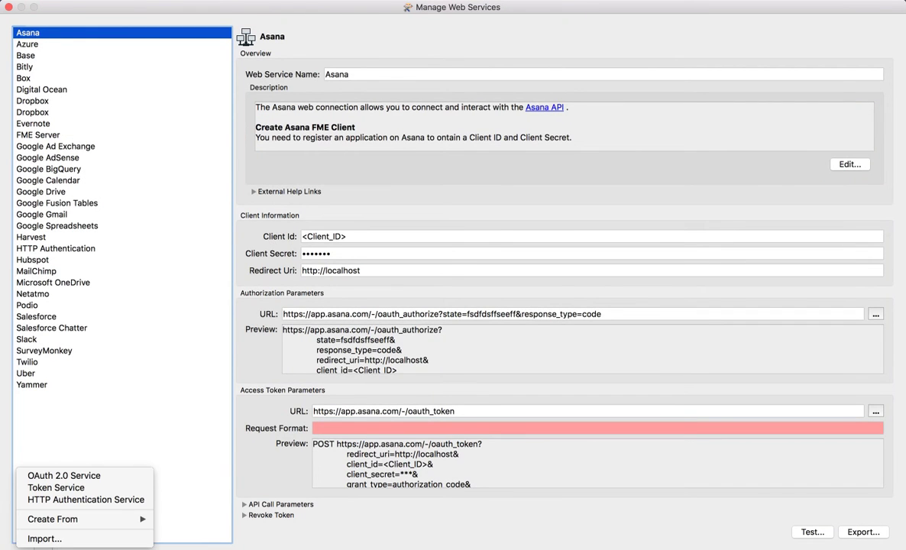
pyautogui.click(44, 539)
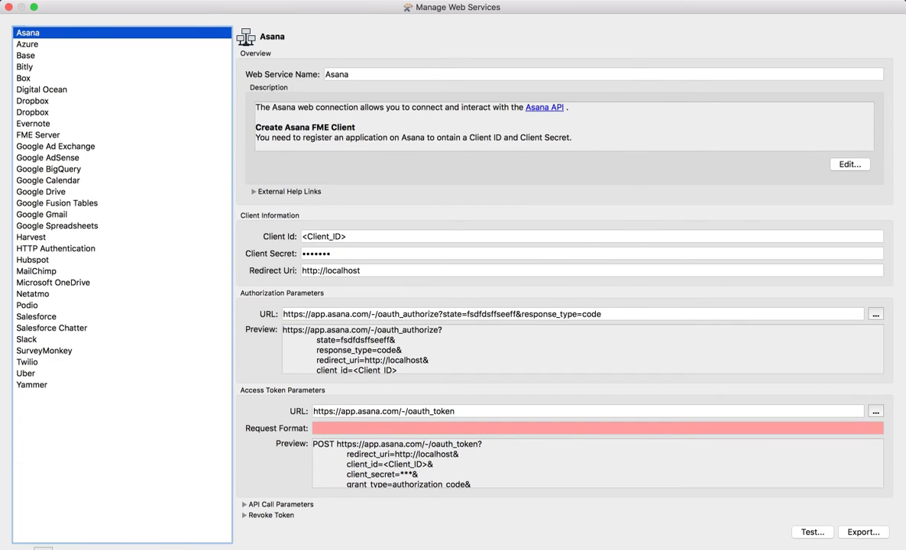
pyautogui.doubleClick(233, 88)
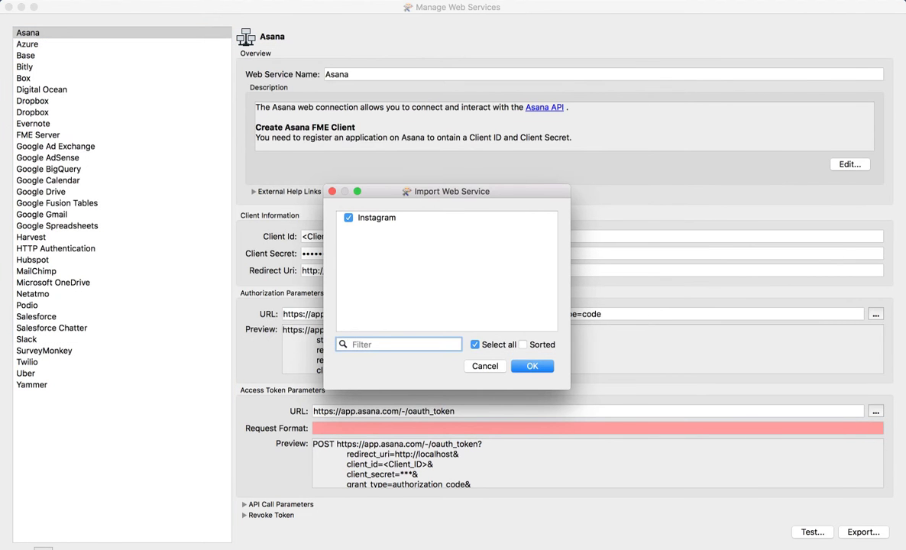
pyautogui.press('Return')
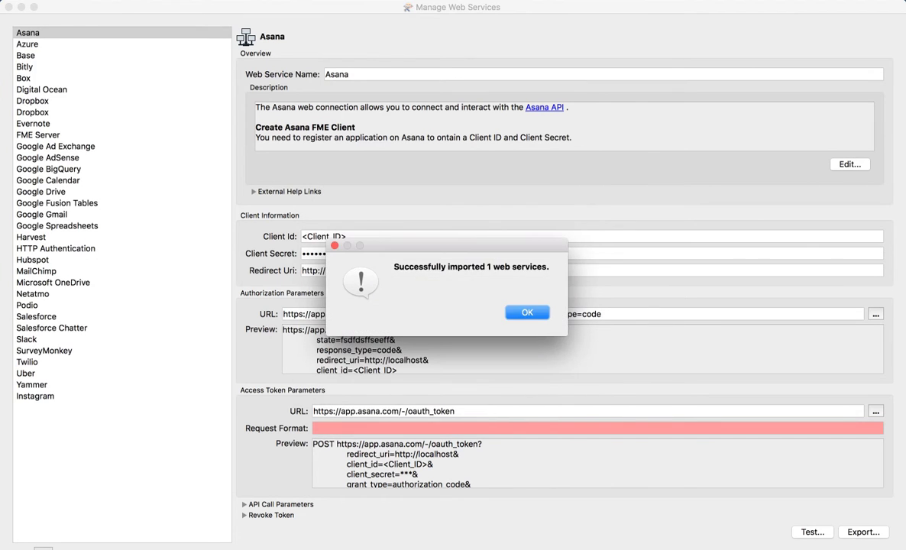
pyautogui.press('Return')
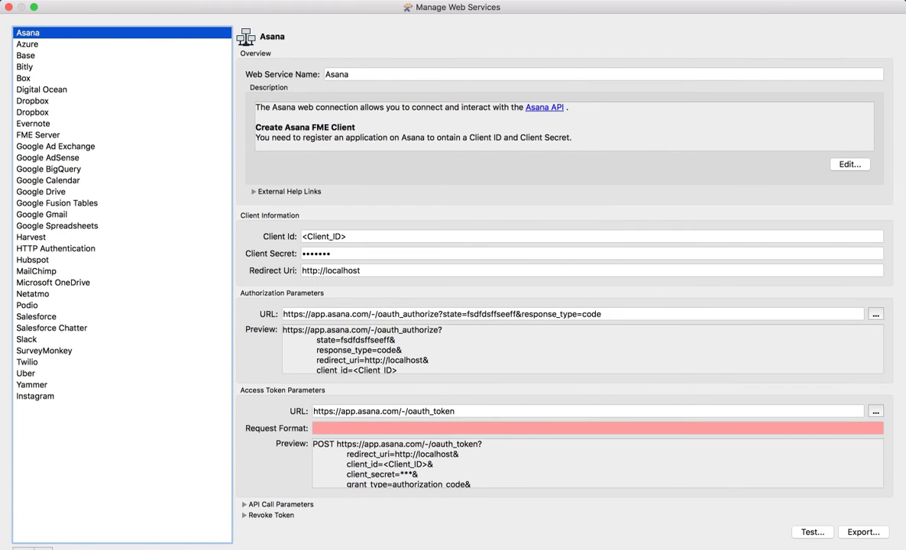
pyautogui.click(35, 397)
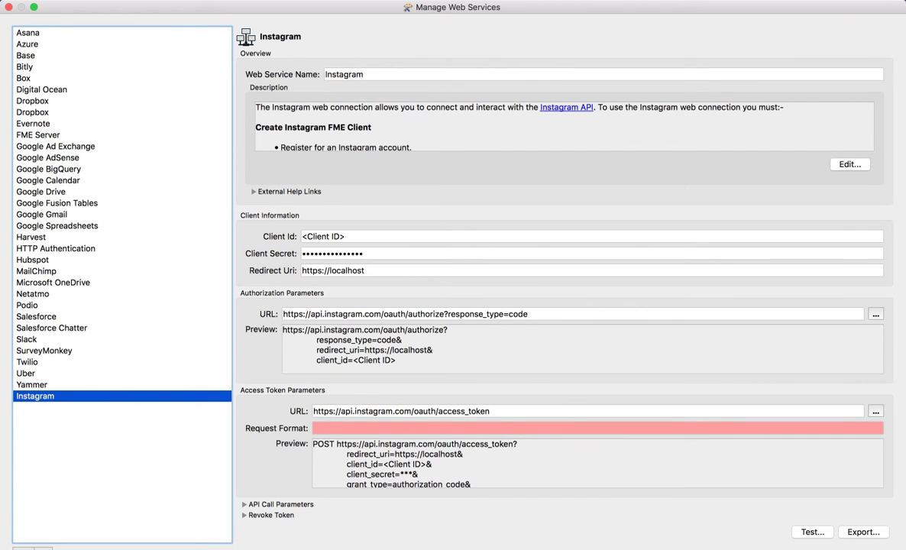
pyautogui.tripleClick(321, 237)
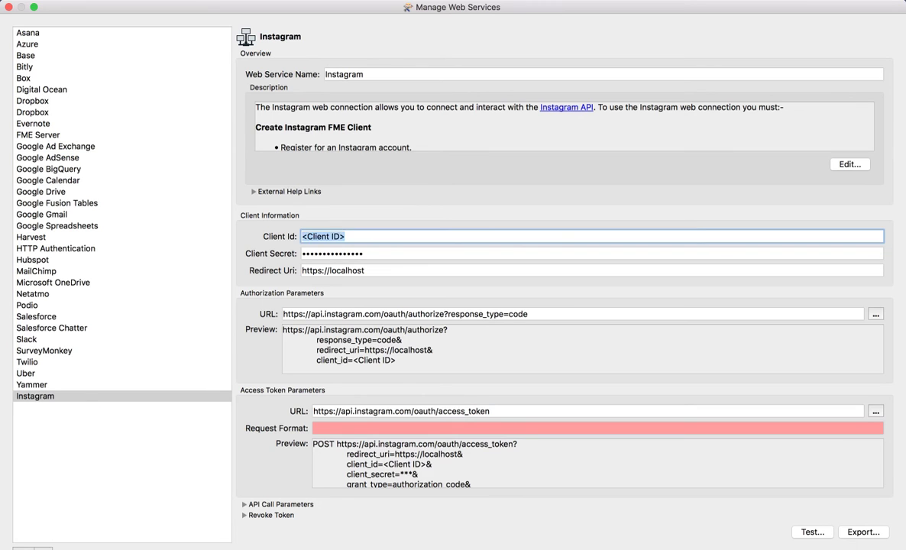
pyautogui.press('BackSpace')
pyautogui.press('Tab')
pyautogui.press('BackSpace')
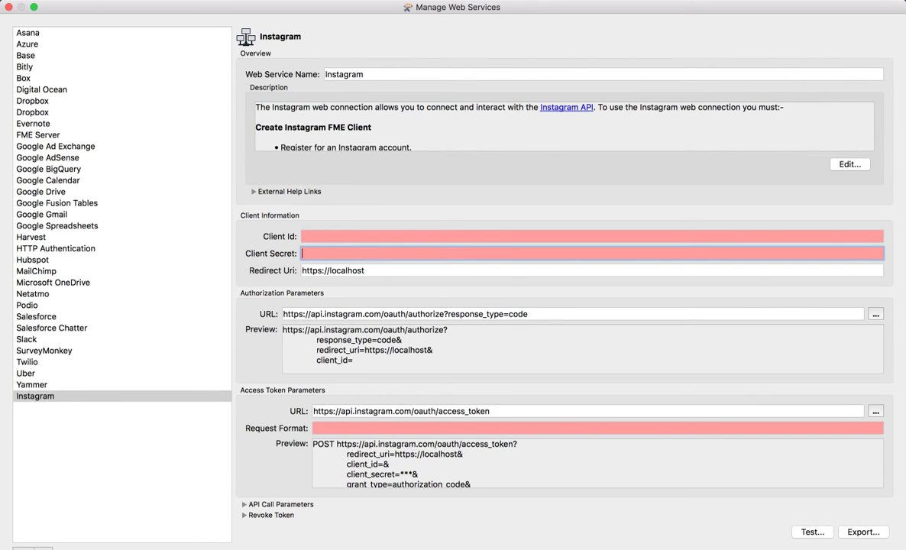
pyautogui.press('Tab')
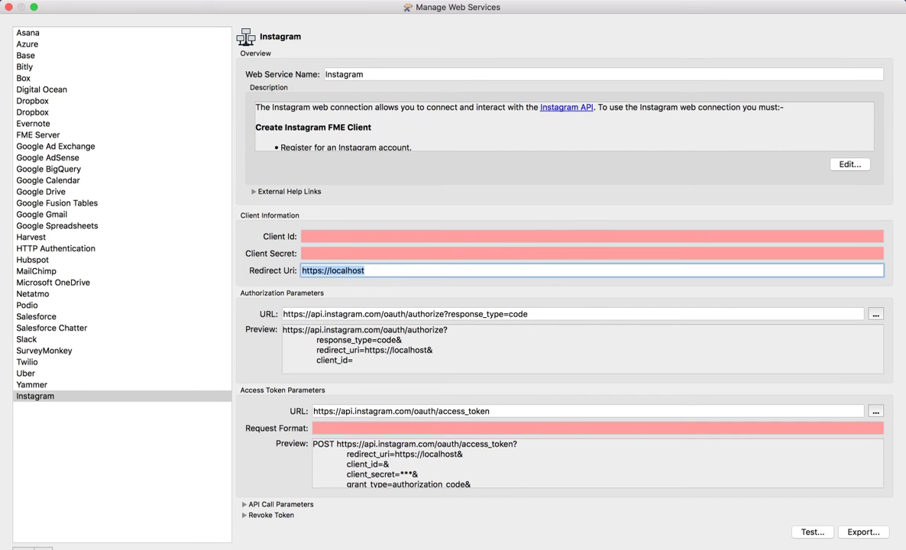
pyautogui.press('Escape')
pyautogui.press('Return')
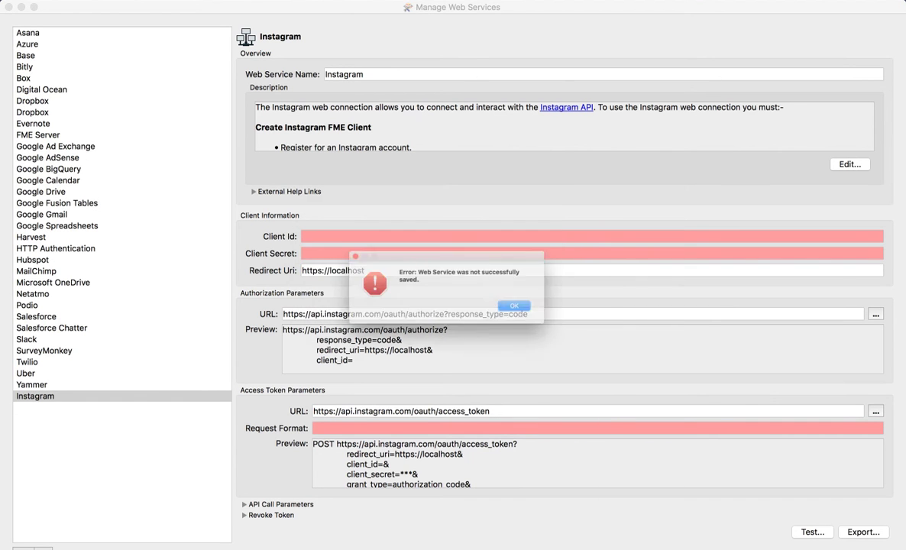
pyautogui.press('Return')
pyautogui.press('Escape')
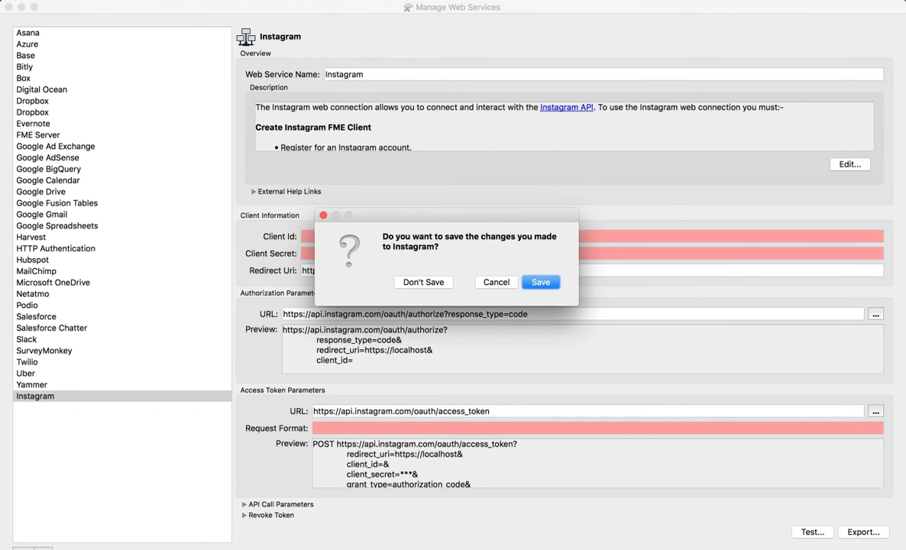
pyautogui.click(423, 283)
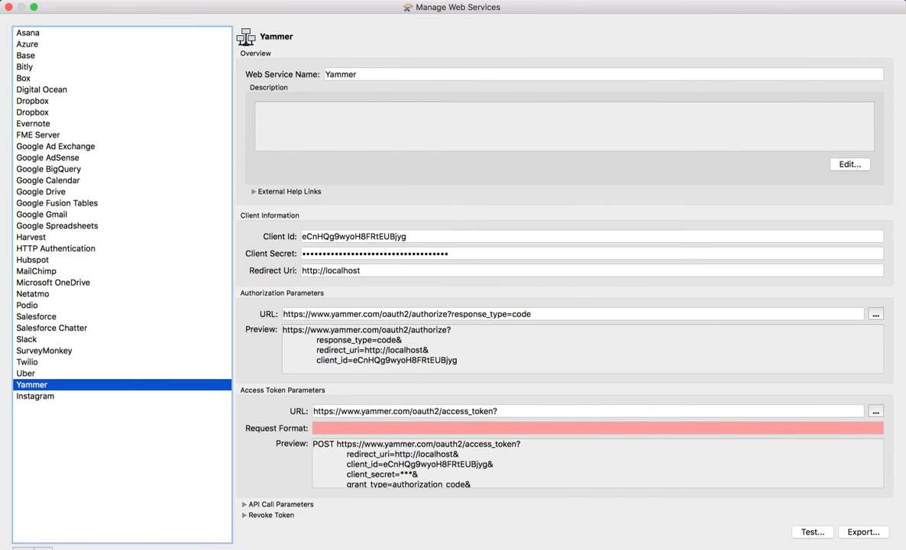
# Clear the placeholder Client Id and Client Secret of the Instagram web service
pyautogui.click(35, 396)
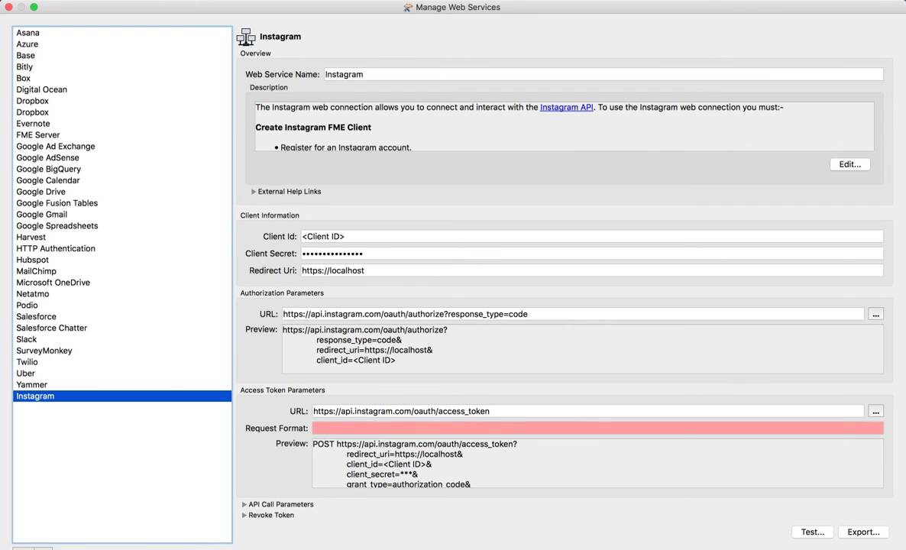
pyautogui.moveTo(347, 237); pyautogui.dragTo(300, 237)
pyautogui.press('BackSpace')
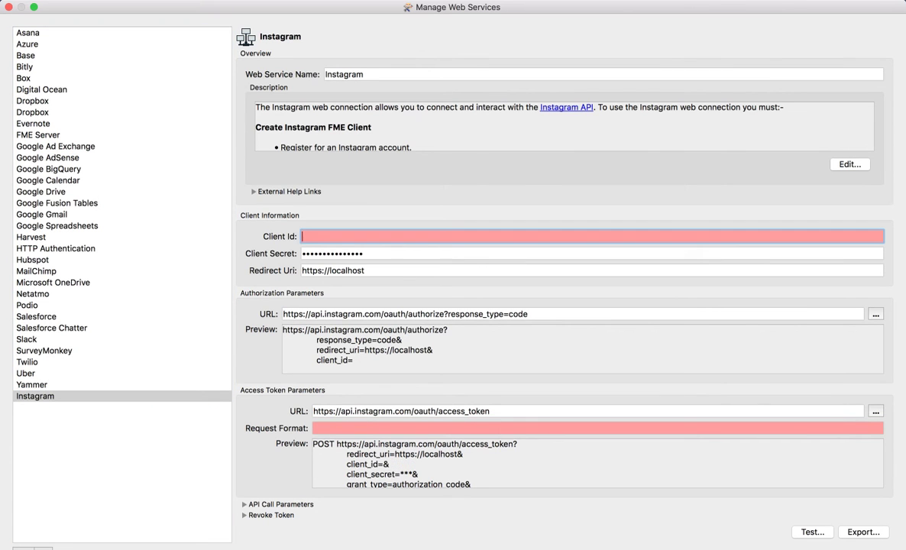
pyautogui.press('Tab')
pyautogui.press('BackSpace')
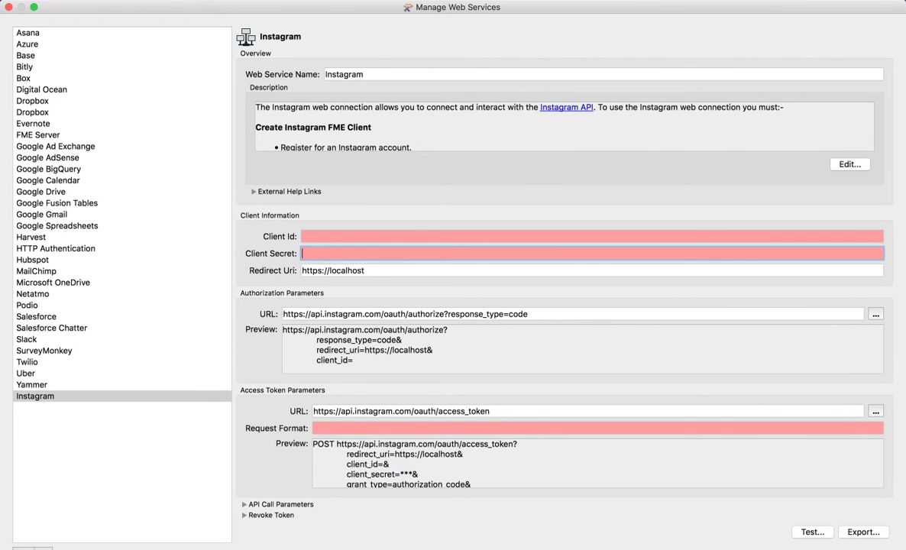
# Switch to the Instagram developer documentation in the browser and review its Authentication page
pyautogui.press('super+Tab')
pyautogui.hotkey('ctrl', 'Up')
pyautogui.hotkey('ctrl', 'Up')
pyautogui.hotkey('ctrl', 'Up')
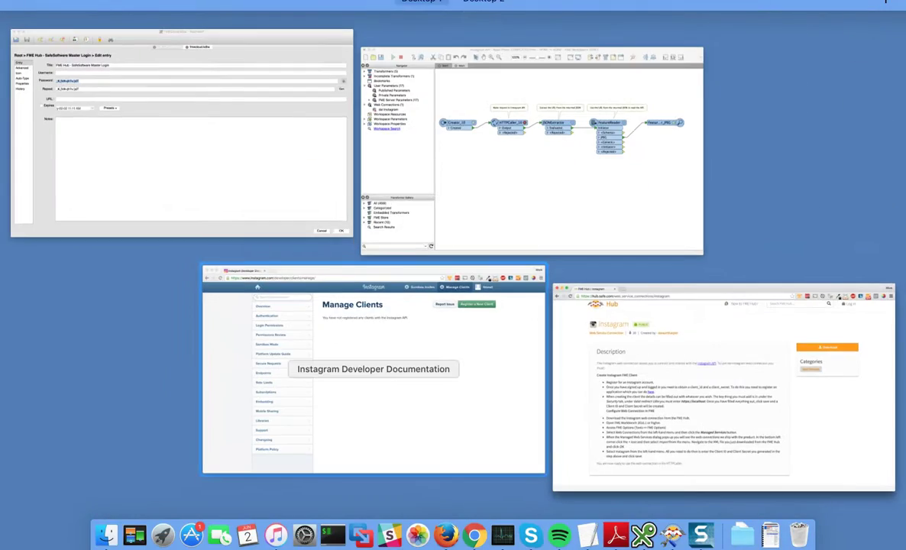
pyautogui.click(370, 370)
pyautogui.click(169, 109)
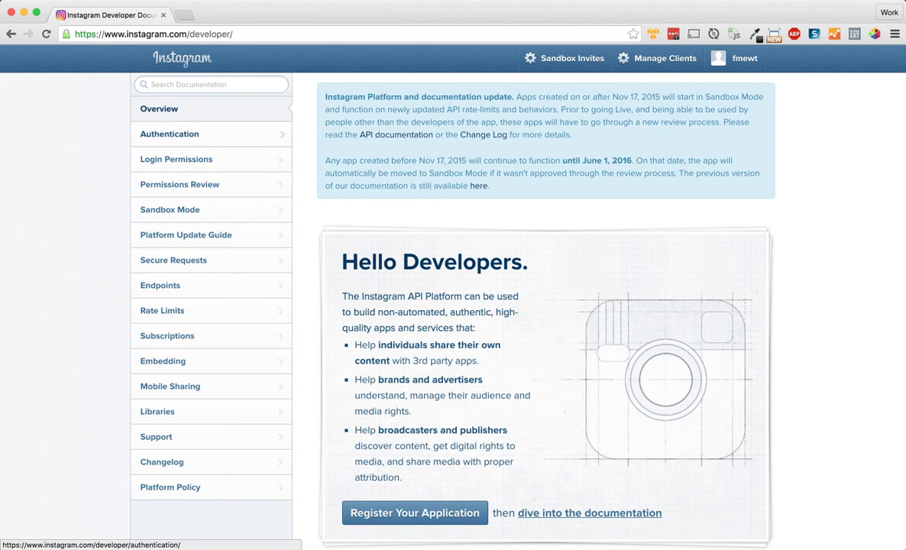
pyautogui.click(169, 133)
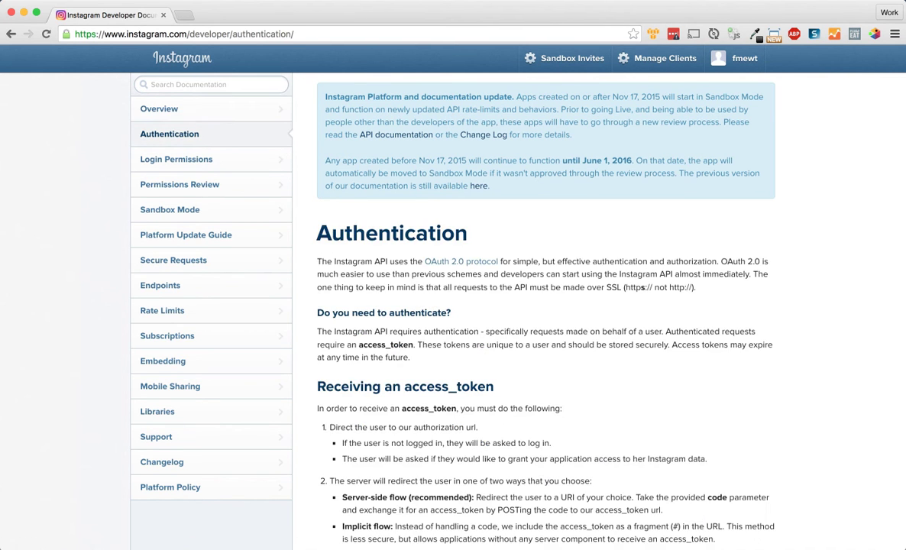
pyautogui.scroll(-5, 535, 298)
pyautogui.scroll(-5, 534, 298)
pyautogui.scroll(8, 535, 298)
pyautogui.scroll(1, 535, 298)
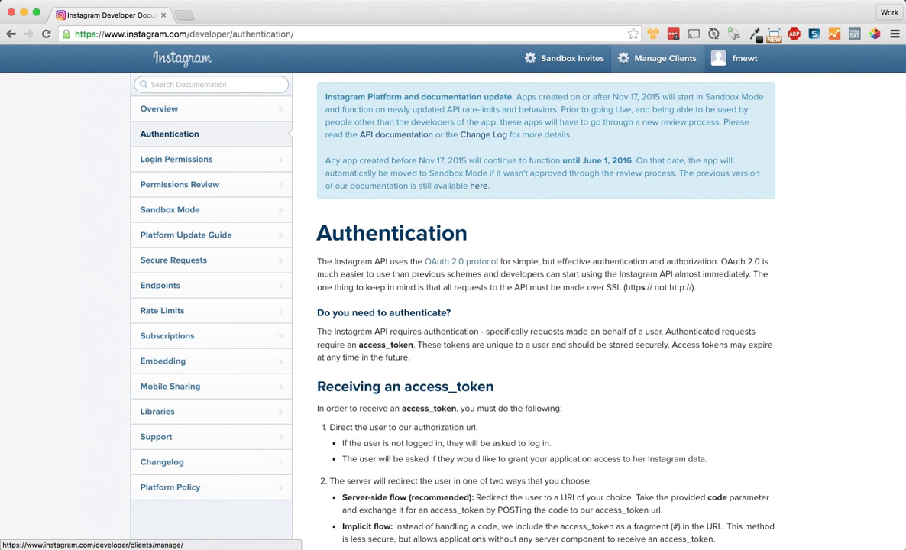
# Start registering a new client under Manage Clients with the application name "FME Workbench"
pyautogui.click(658, 58)
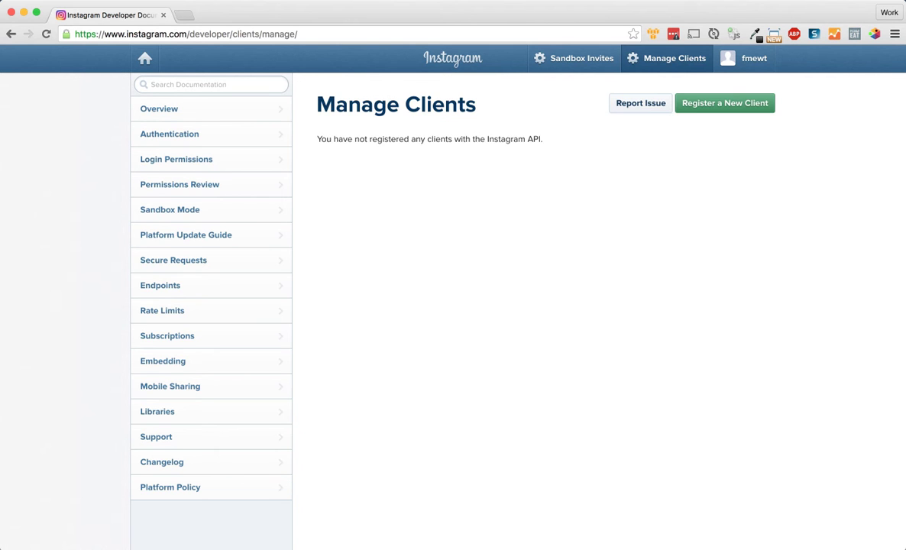
pyautogui.click(724, 102)
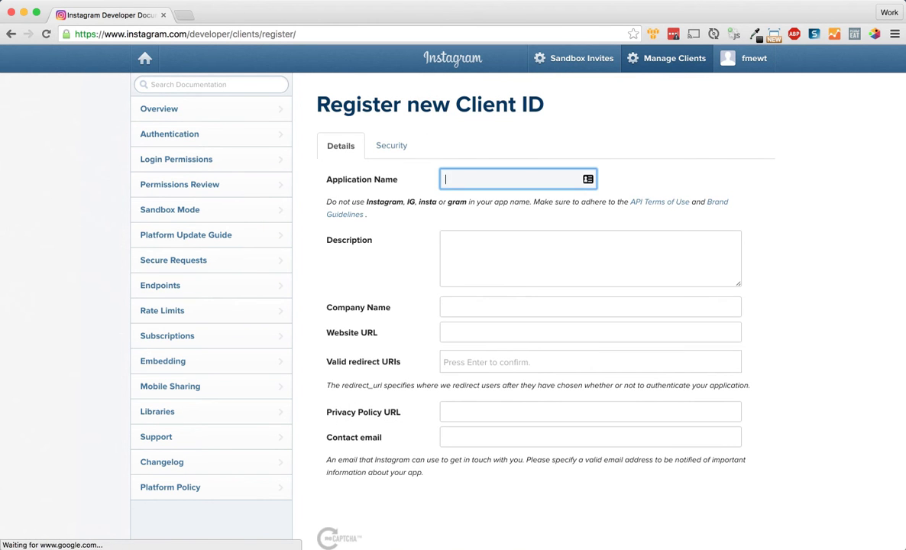
pyautogui.write('FME')
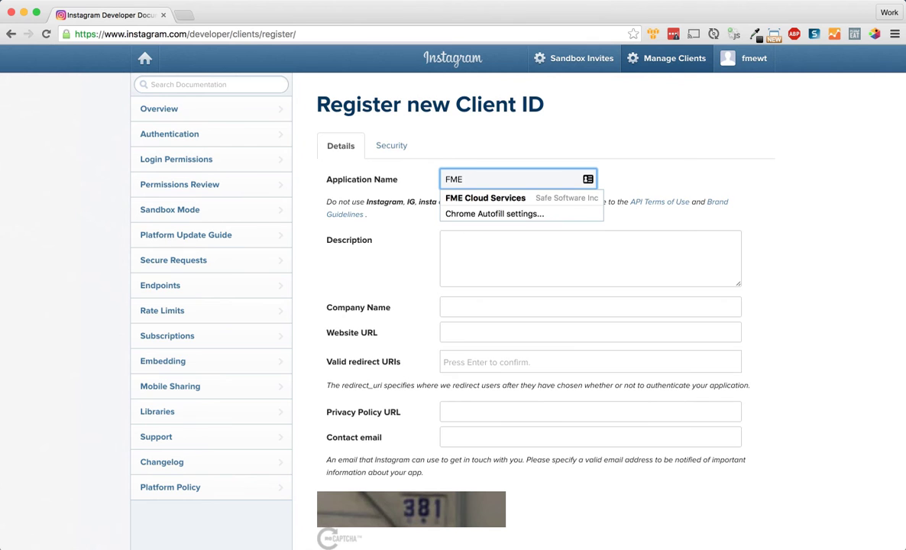
pyautogui.write(' WOrkbench')
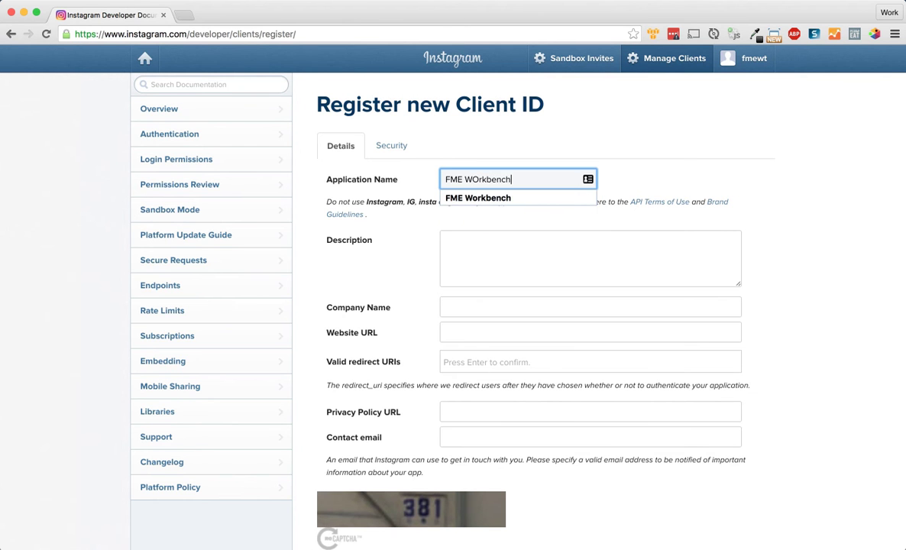
pyautogui.press('Tab')
pyautogui.press('Tab')
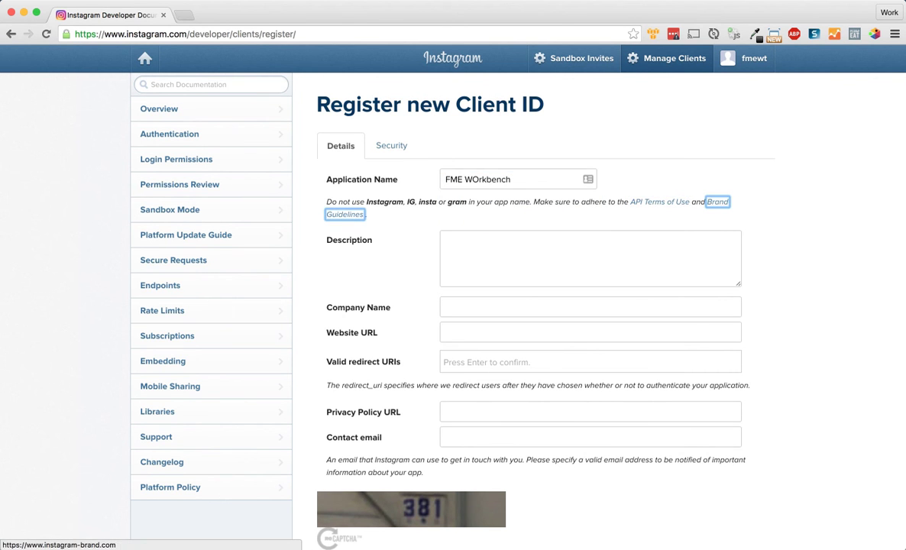
pyautogui.click(479, 179)
pyautogui.press('BackSpace')
pyautogui.write('o')
# Enter "Data integration tool." as the description of the new client
pyautogui.press('Tab')
pyautogui.press('Tab')
pyautogui.press('Tab')
pyautogui.write('Data l')
pyautogui.press('BackSpace')
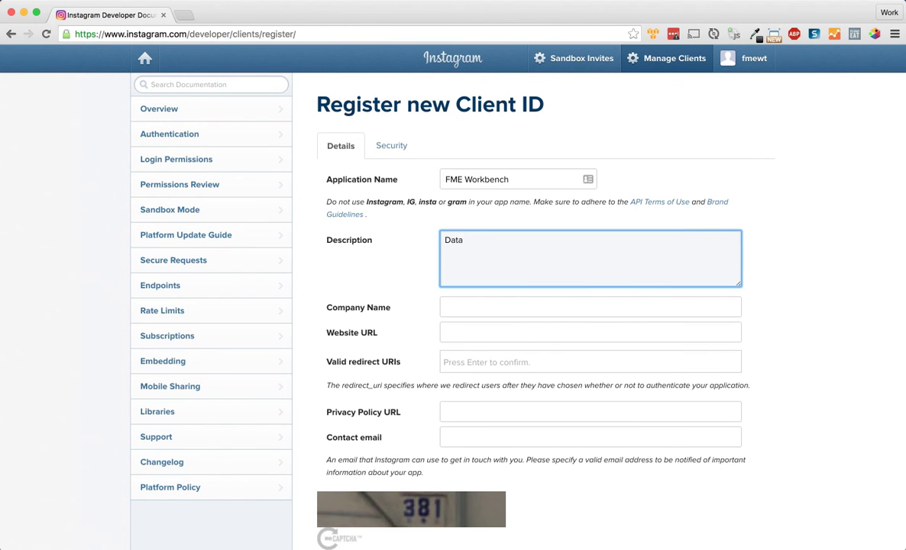
pyautogui.write('integration.')
pyautogui.press('BackSpace')
pyautogui.write('tool.')
pyautogui.click(590, 307)
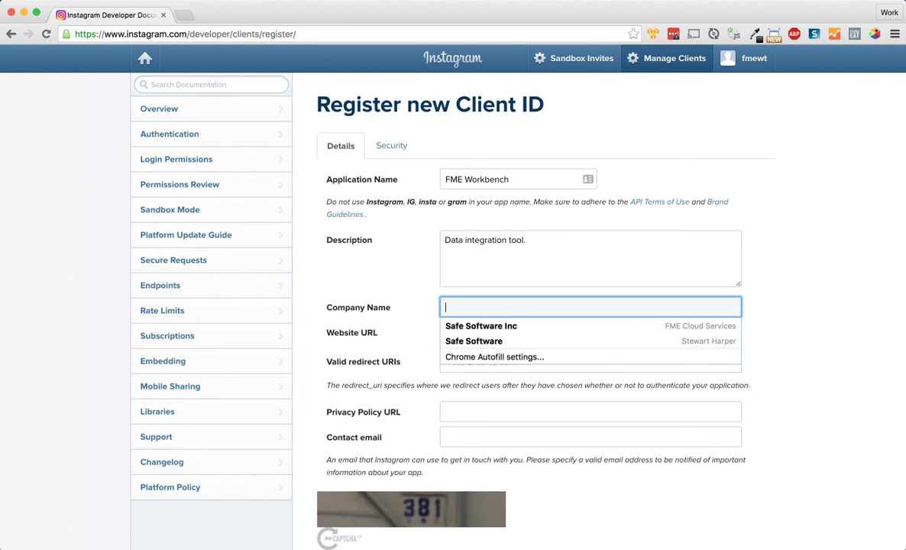
pyautogui.press('Down')
pyautogui.press('Return')
pyautogui.press('Tab')
pyautogui.press('Tab')
pyautogui.write('http://lo')
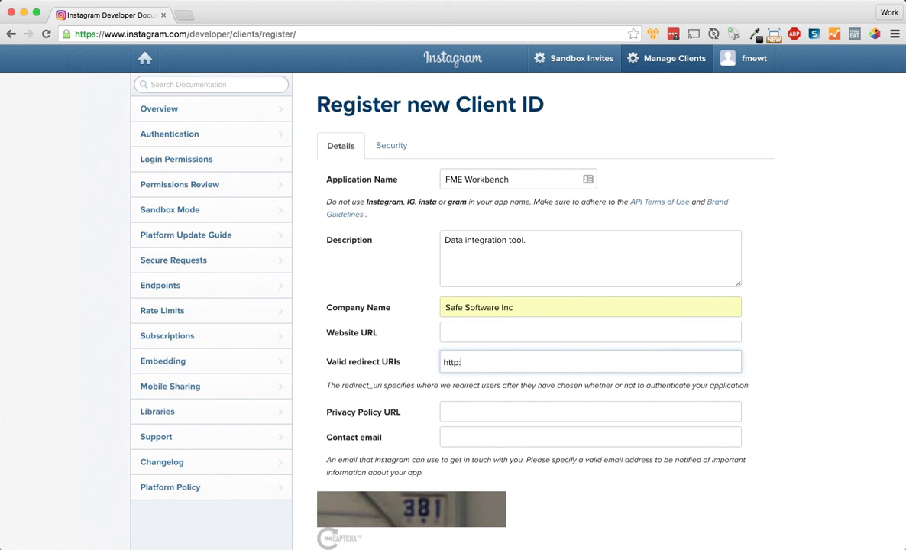
pyautogui.write('calhost')
# Try to submit the client registration with the captcha answer filled in
pyautogui.scroll(-5, 453, 306)
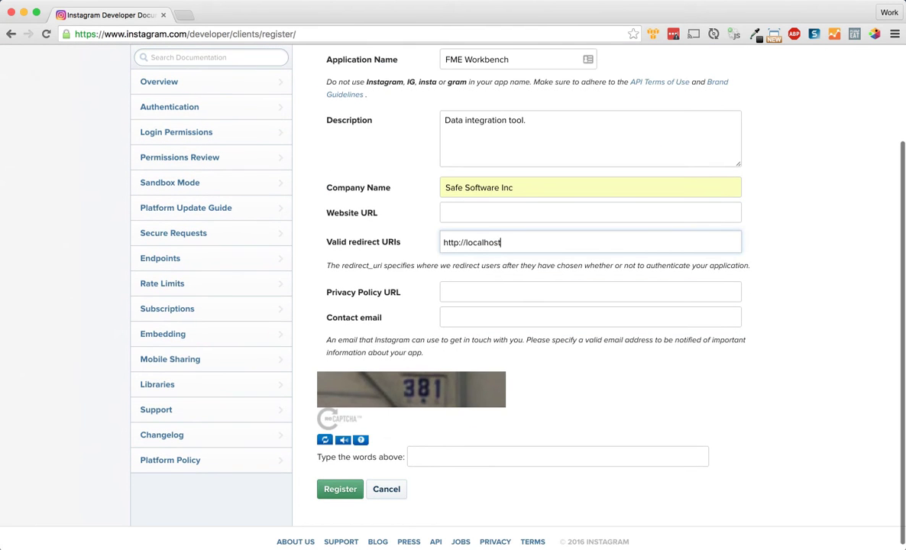
pyautogui.click(489, 457)
pyautogui.write('381')
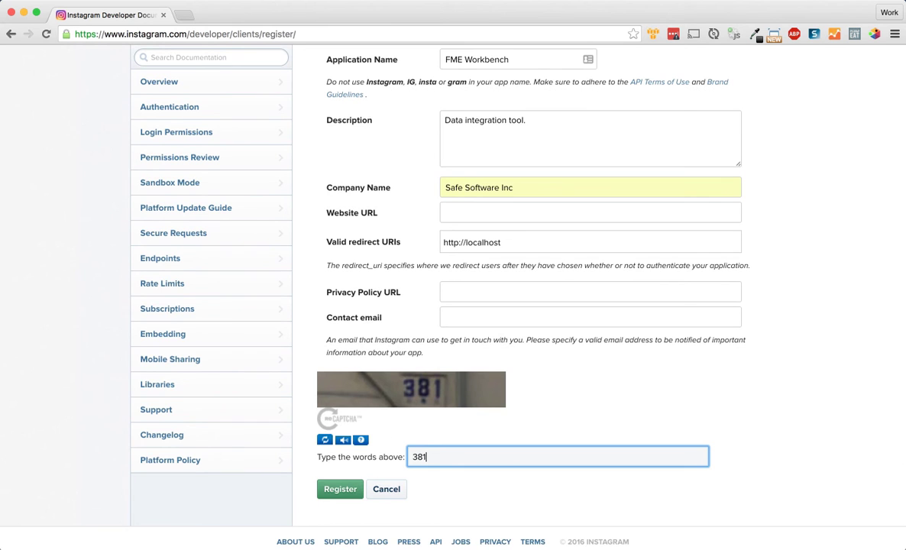
pyautogui.press('Return')
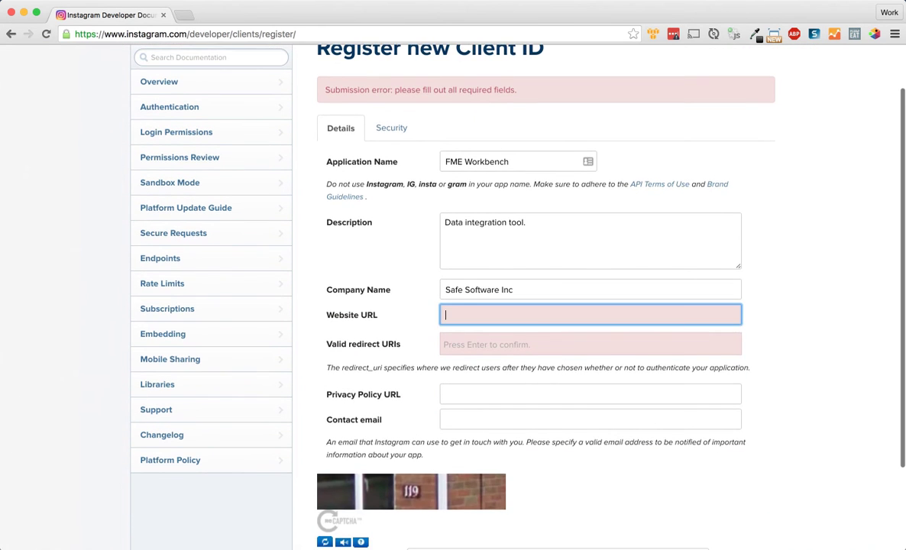
pyautogui.press('Down')
pyautogui.press('Down')
pyautogui.press('Return')
pyautogui.press('Tab')
pyautogui.write('http:/')
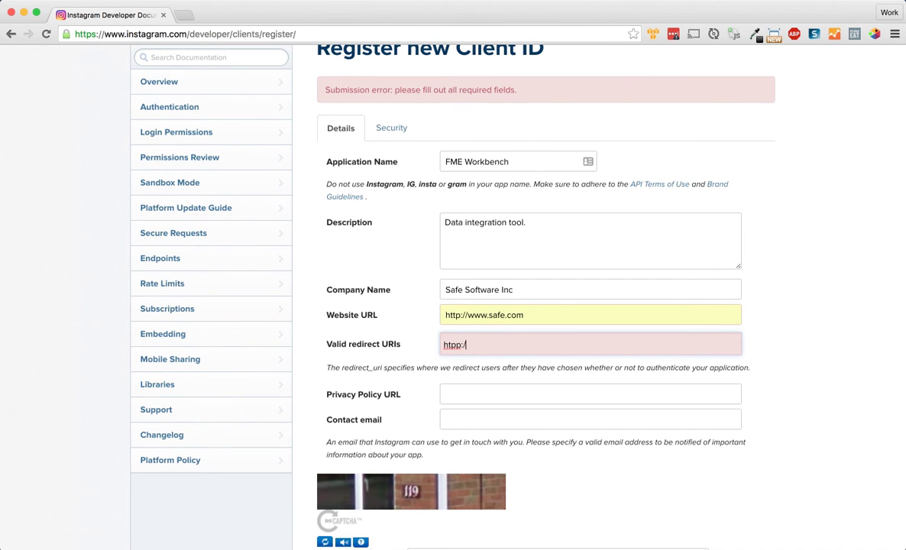
pyautogui.write('/localhost')
pyautogui.press('Left')
pyautogui.press('Left')
pyautogui.press('Left')
pyautogui.press('Left')
pyautogui.press('Left')
pyautogui.press('Left')
pyautogui.press('Left')
pyautogui.press('Left')
pyautogui.press('Left')
pyautogui.press('Left')
pyautogui.write('t')
pyautogui.press('Return')
# Answer the captcha and submit the registration of the FME Workbench client
pyautogui.scroll(-3, 489, 343)
pyautogui.click(489, 450)
pyautogui.write('119')
pyautogui.press('Return')
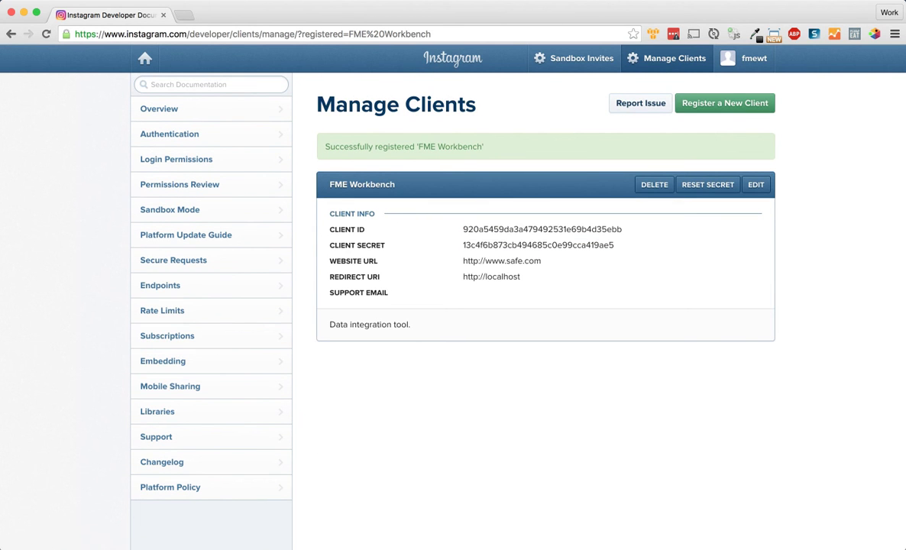
# Copy the registered client's Client ID and paste it into the Instagram web service's Client Id in FME Workbench
pyautogui.doubleClick(541, 229)
pyautogui.press('super+c')
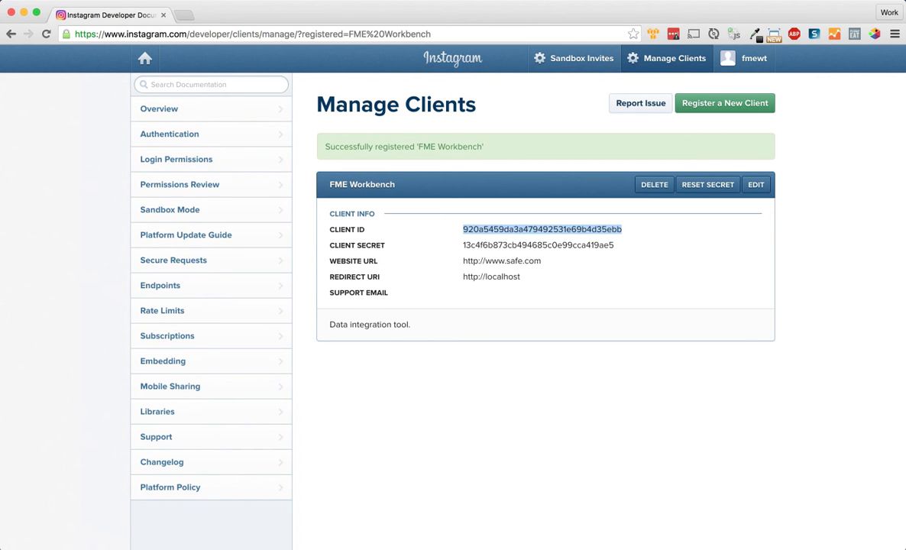
pyautogui.press('super+Tab')
pyautogui.press('super+Tab')
pyautogui.press('super+Tab')
pyautogui.click(366, 236)
pyautogui.press('super+v')
# Copy the Client Secret from the browser and paste it into the Instagram web service's Client Secret in FME Workbench
pyautogui.press('super+Tab')
pyautogui.doubleClick(538, 245)
pyautogui.press('super+Tab')
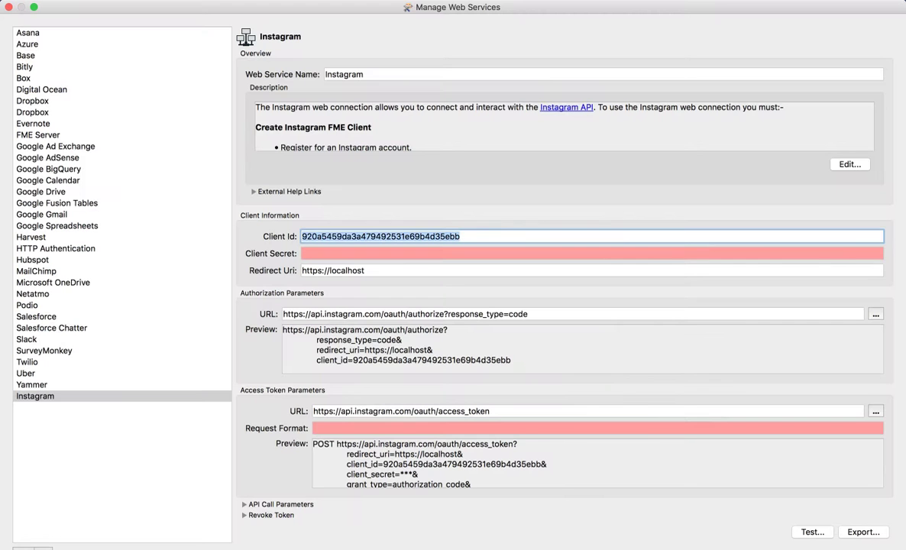
pyautogui.press('Tab')
pyautogui.press('super+v')
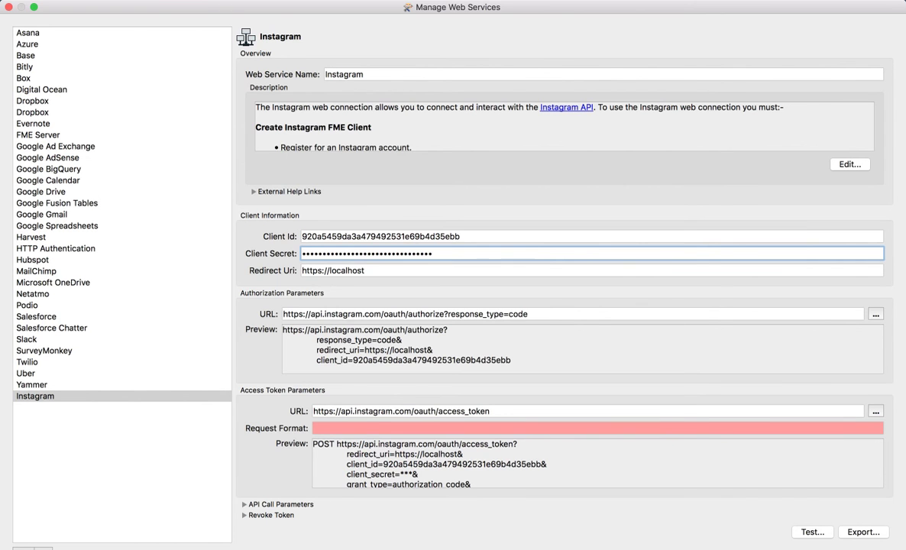
# Try to test the Instagram web service by signing in with the account username and password
pyautogui.click(812, 532)
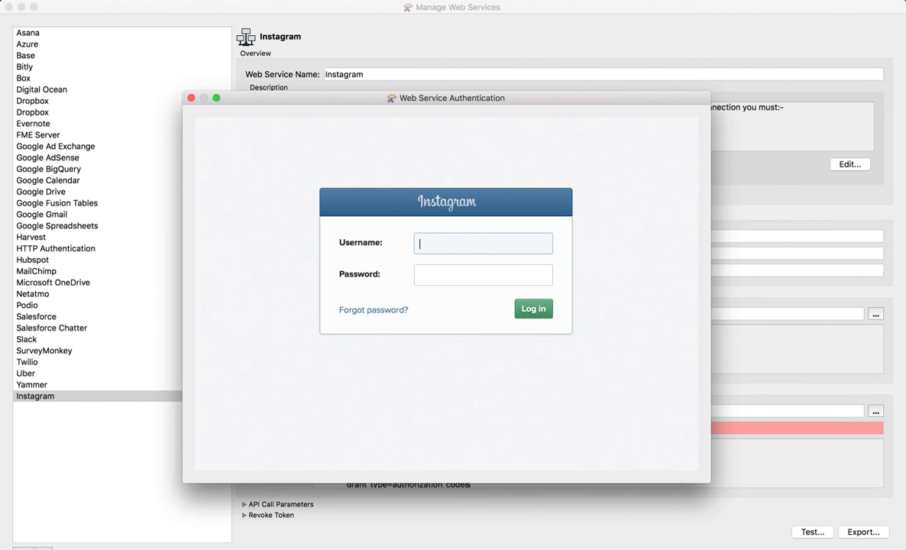
pyautogui.write('fmewt')
pyautogui.press('Tab')
pyautogui.write('•••')
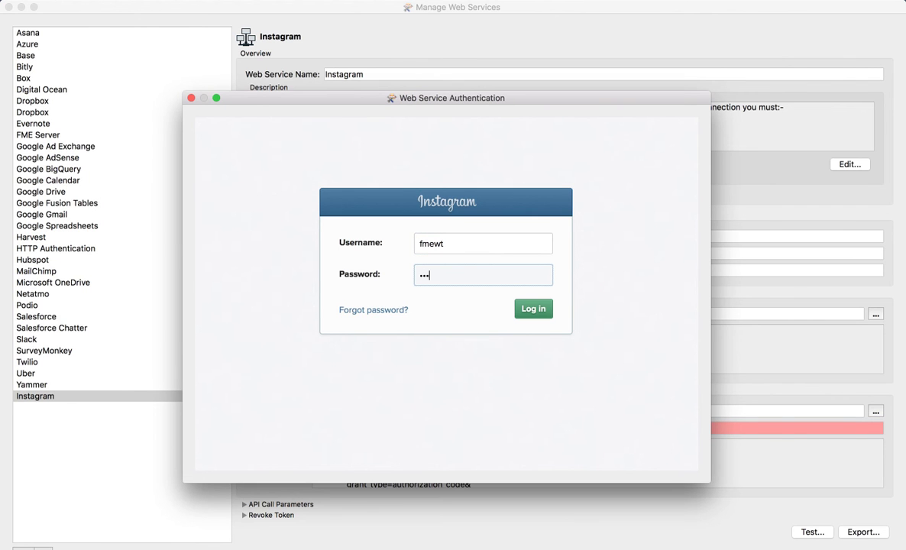
pyautogui.write('•••••')
pyautogui.press('Return')
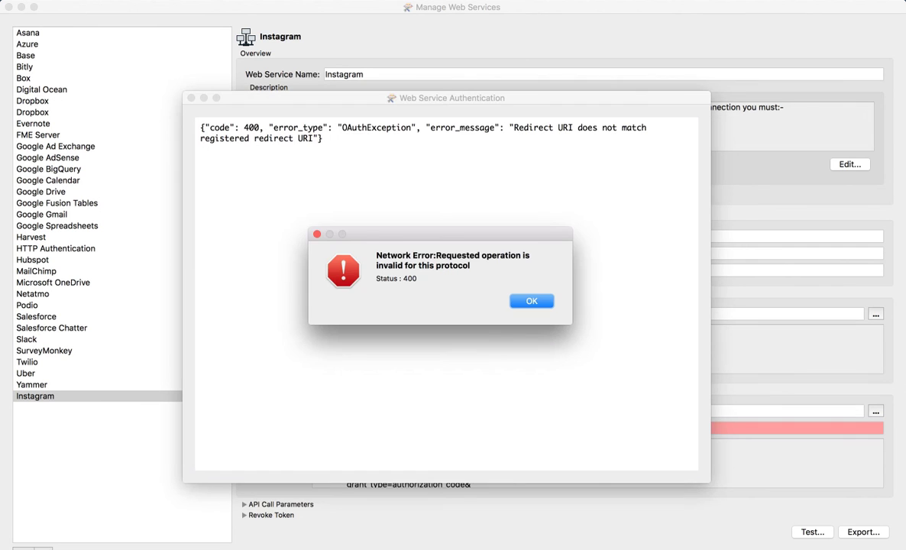
pyautogui.press('Return')
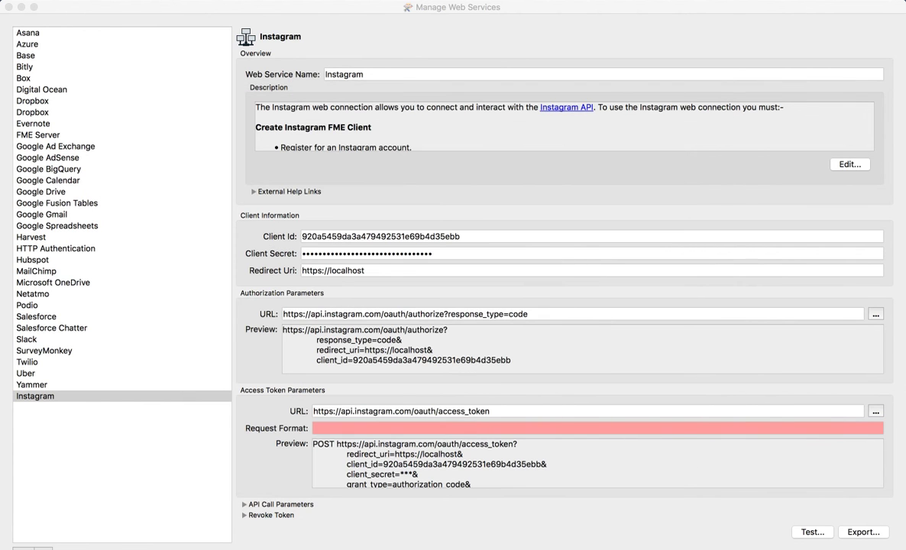
pyautogui.click(322, 270)
pyautogui.press('BackSpace')
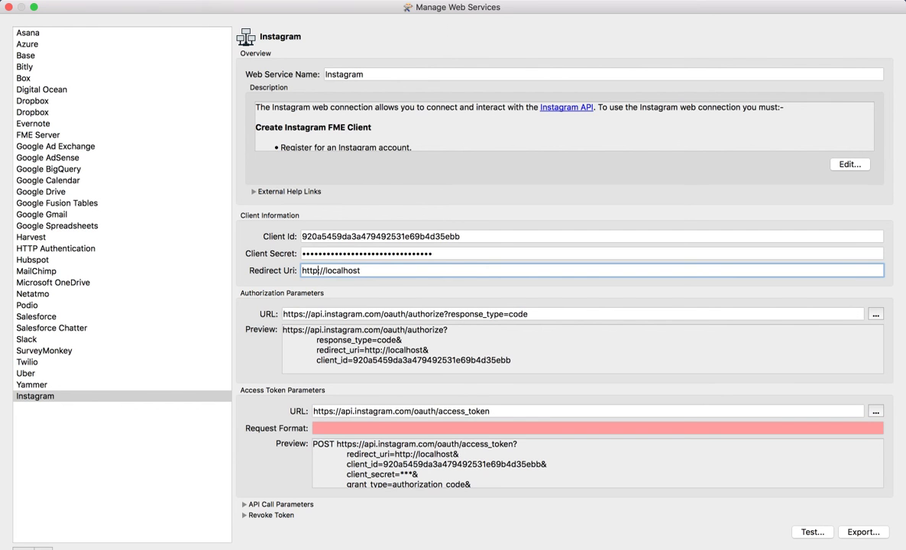
pyautogui.click(812, 532)
pyautogui.write('fmewt')
pyautogui.press('Tab')
pyautogui.write('••••••••')
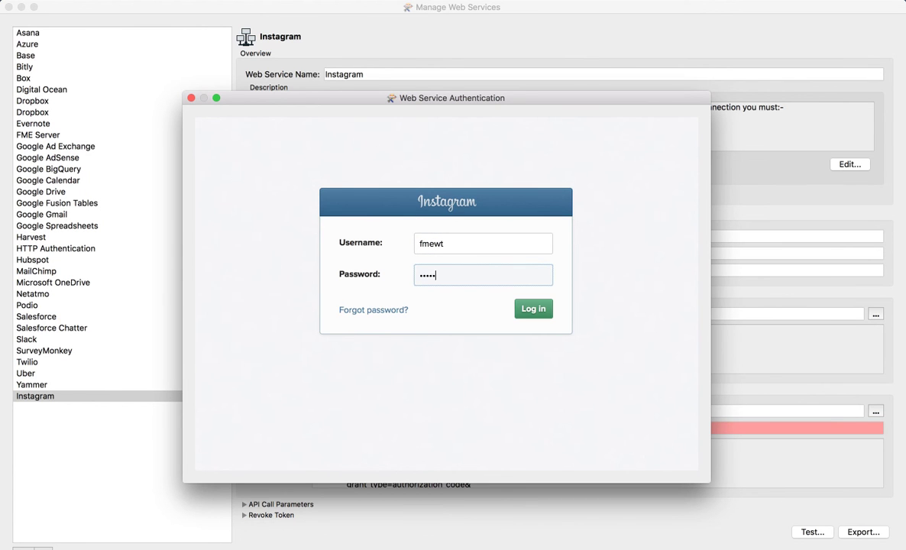
pyautogui.press('Return')
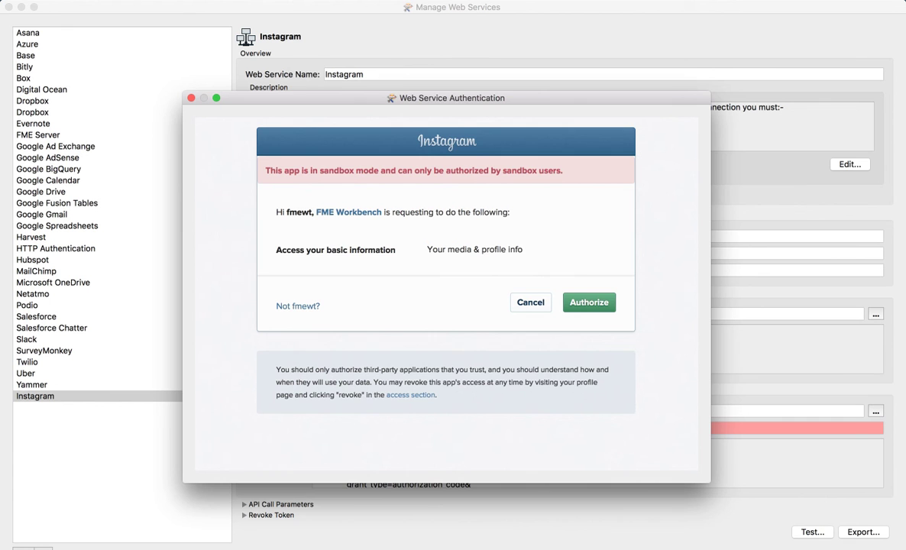
pyautogui.click(589, 303)
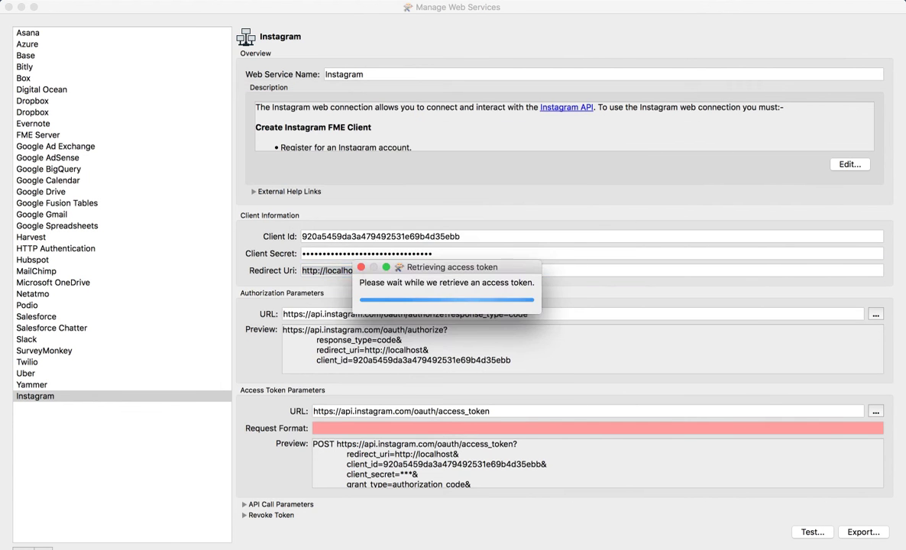
pyautogui.click(540, 283)
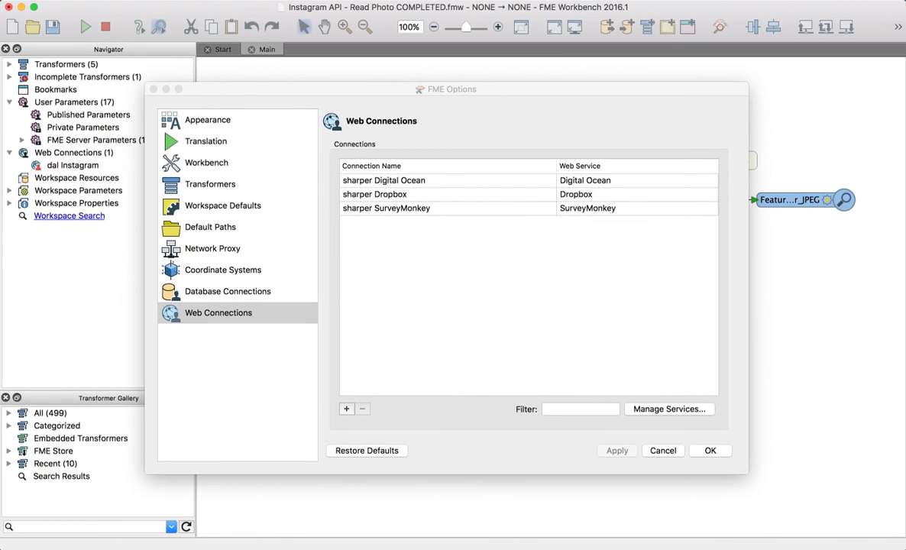
pyautogui.press('Escape')
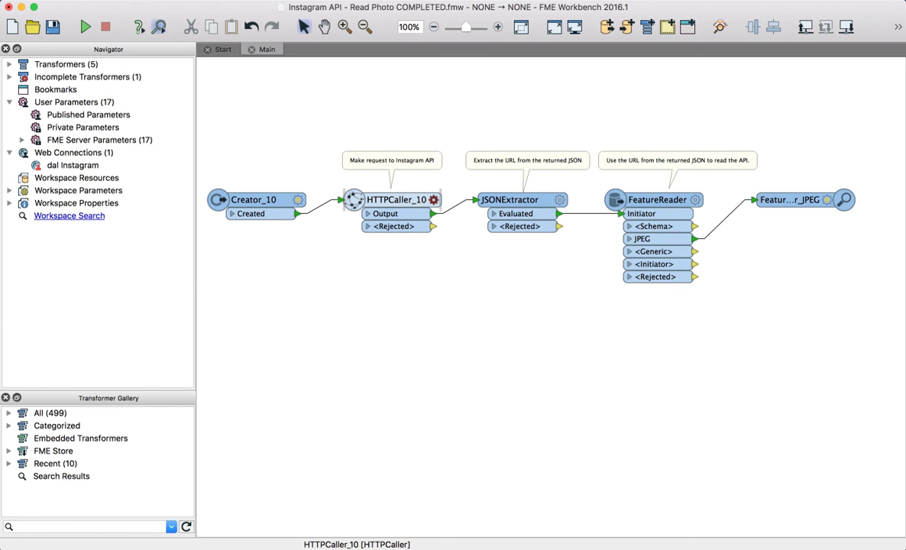
# Switch to the Instagram developer documentation in the browser and review the API Endpoints and Media Endpoints pages
pyautogui.press('super+Tab')
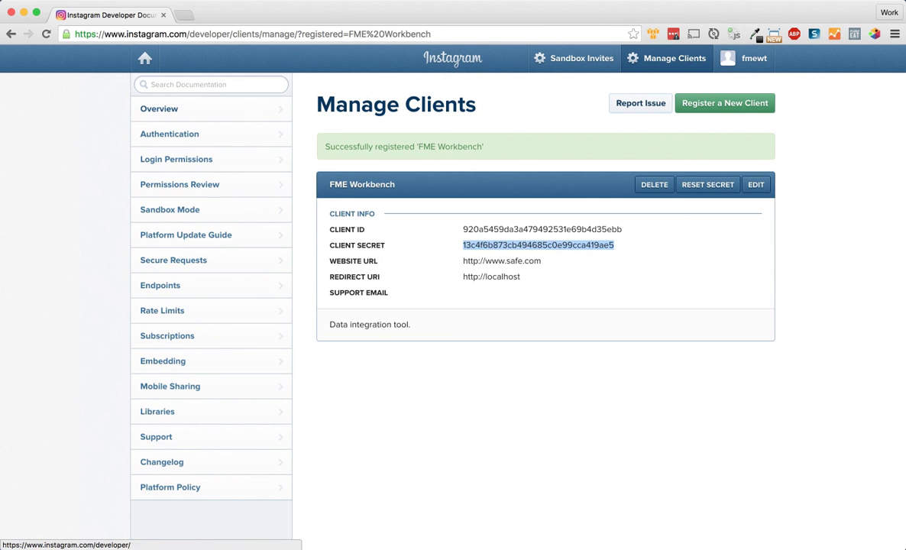
pyautogui.click(159, 285)
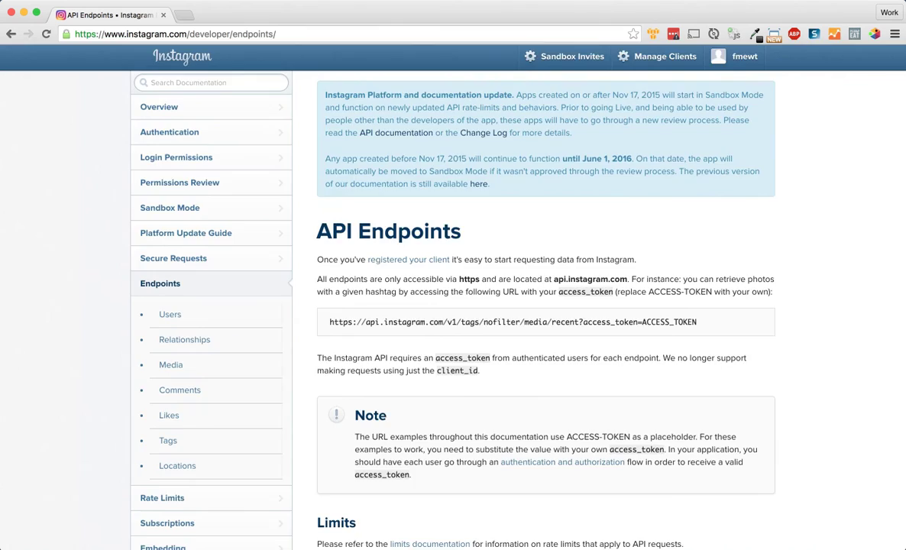
pyautogui.scroll(-5, 545, 305)
pyautogui.scroll(-10, 545, 305)
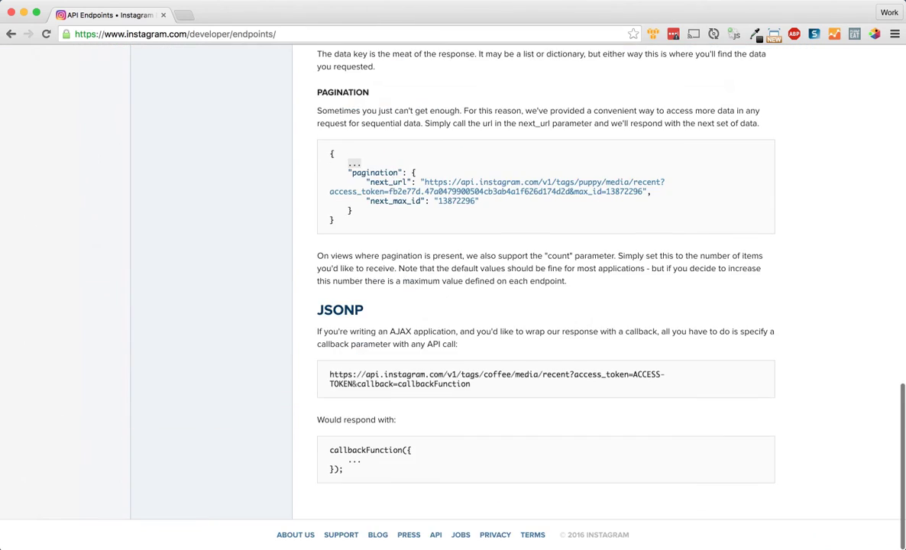
pyautogui.scroll(15, 545, 305)
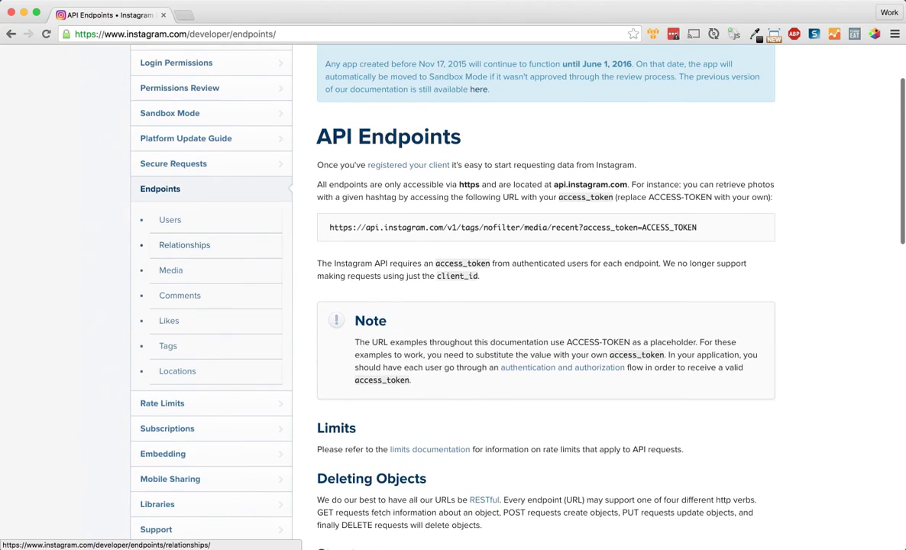
pyautogui.click(171, 270)
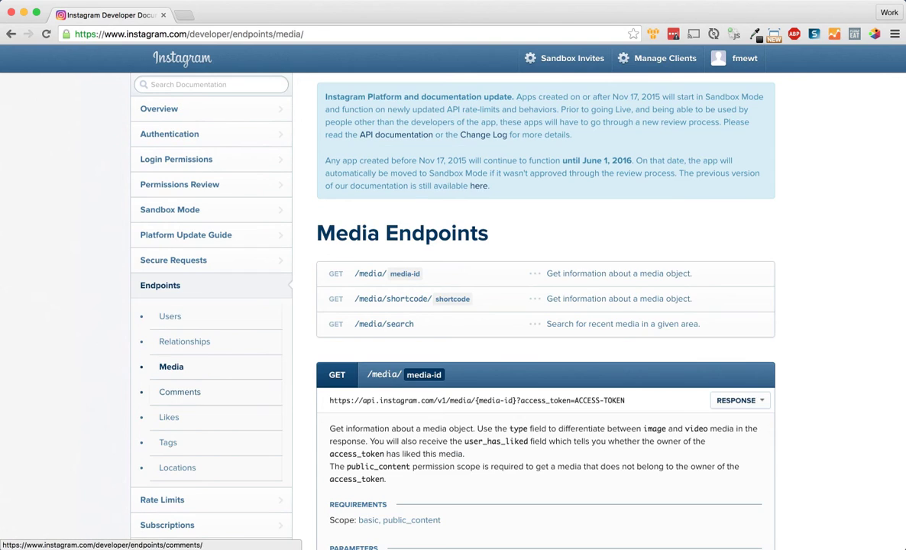
pyautogui.scroll(-3, 453, 305)
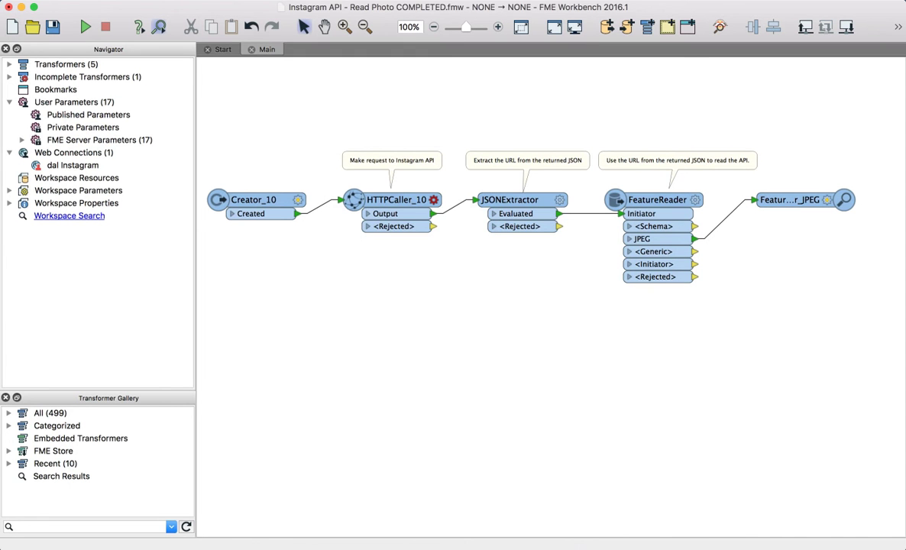
# Start adding a web connection for the HTTPCaller_10 transformer in FME Workbench, using Instagram as its web service
pyautogui.doubleClick(400, 200)
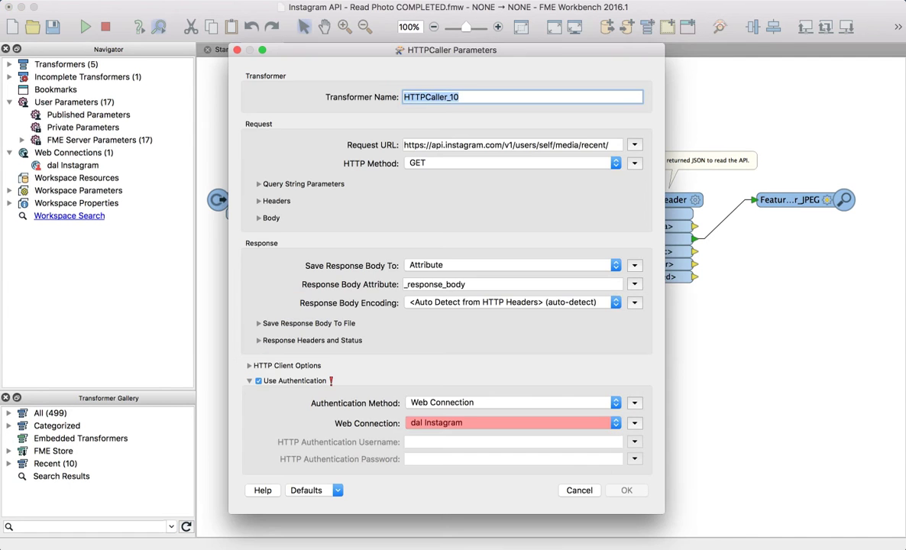
pyautogui.press('Tab')
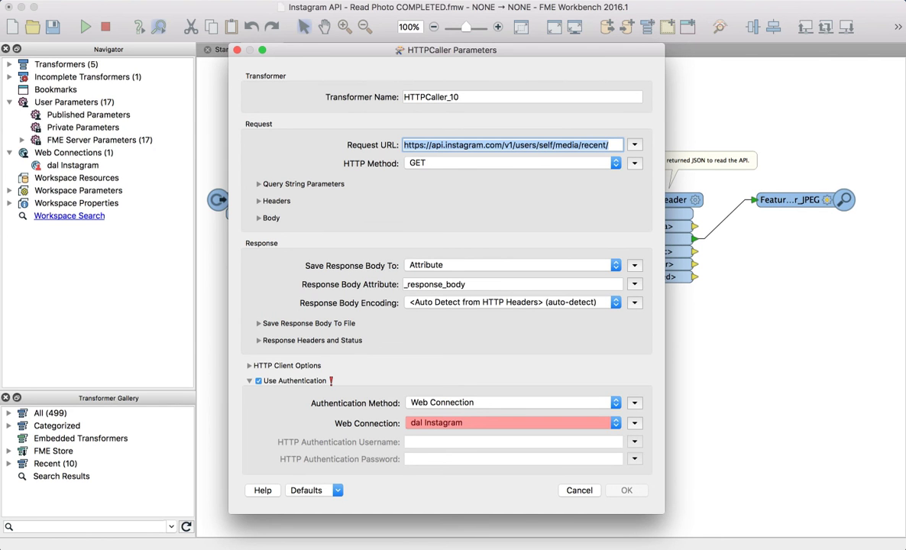
pyautogui.click(513, 423)
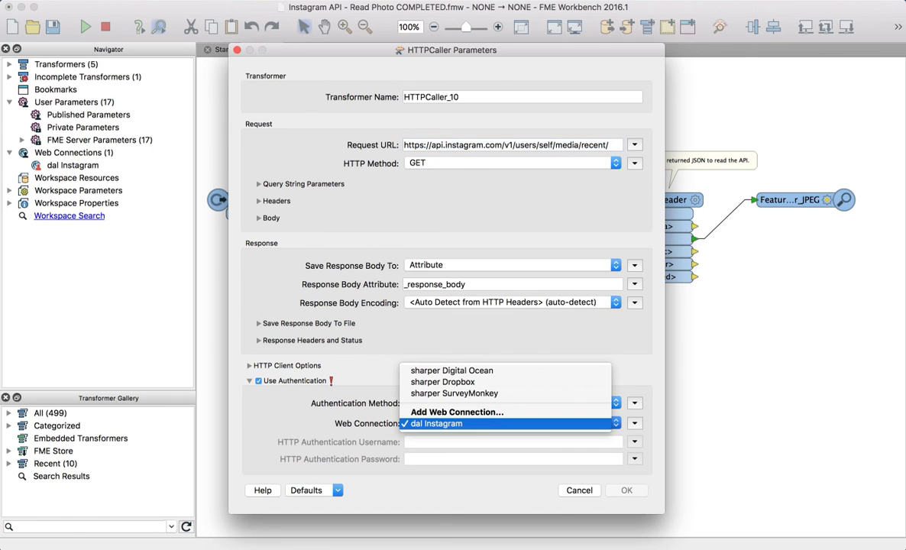
pyautogui.click(504, 412)
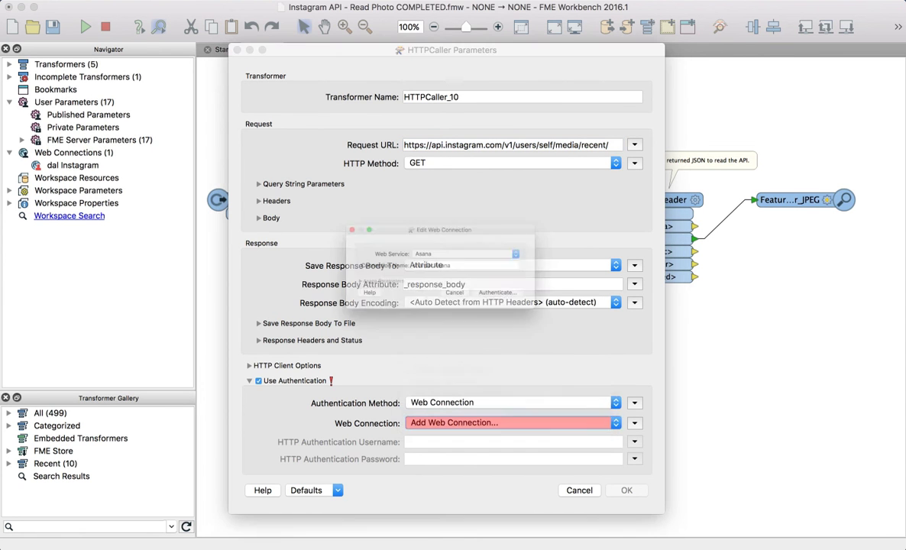
pyautogui.click(489, 248)
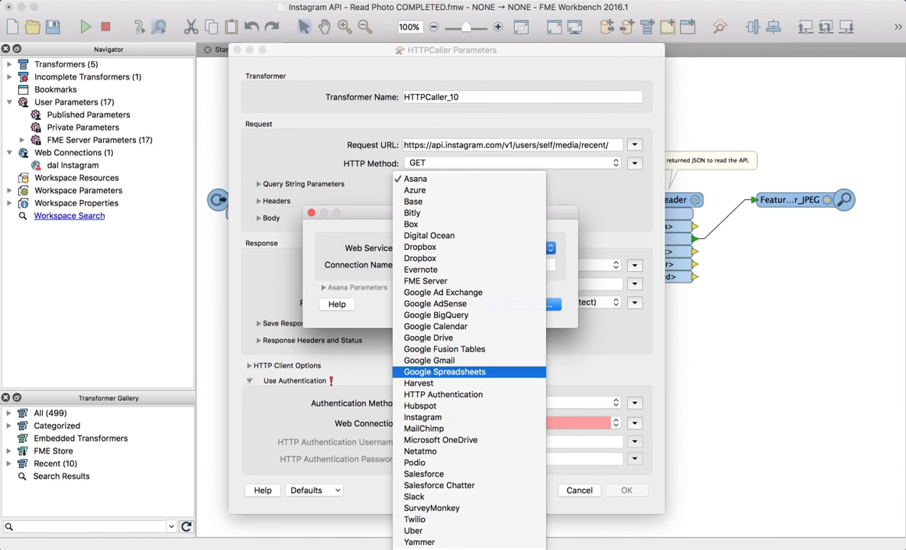
pyautogui.click(423, 417)
pyautogui.click(459, 248)
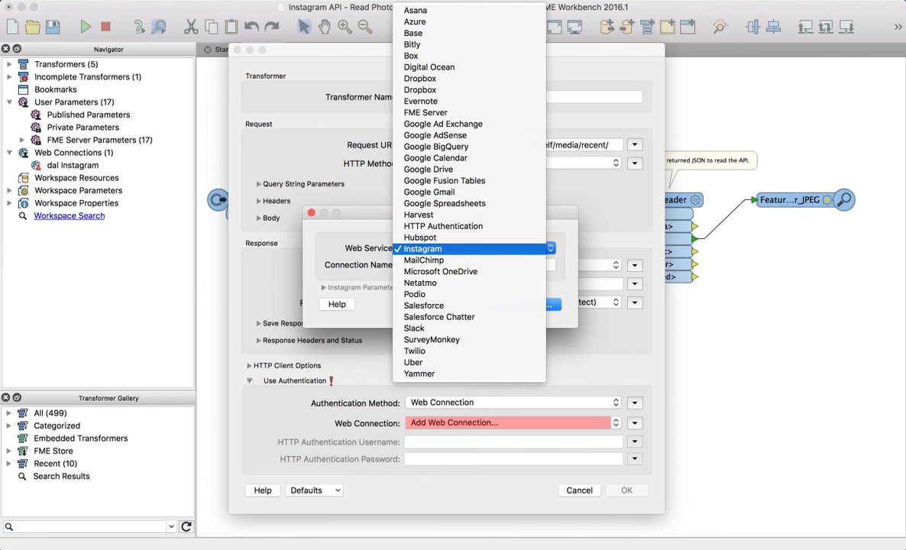
pyautogui.click(458, 248)
# Authenticate the Instagram web connection with the account username and password, apply it to HTTPCaller_10, and save the workspace
pyautogui.click(524, 304)
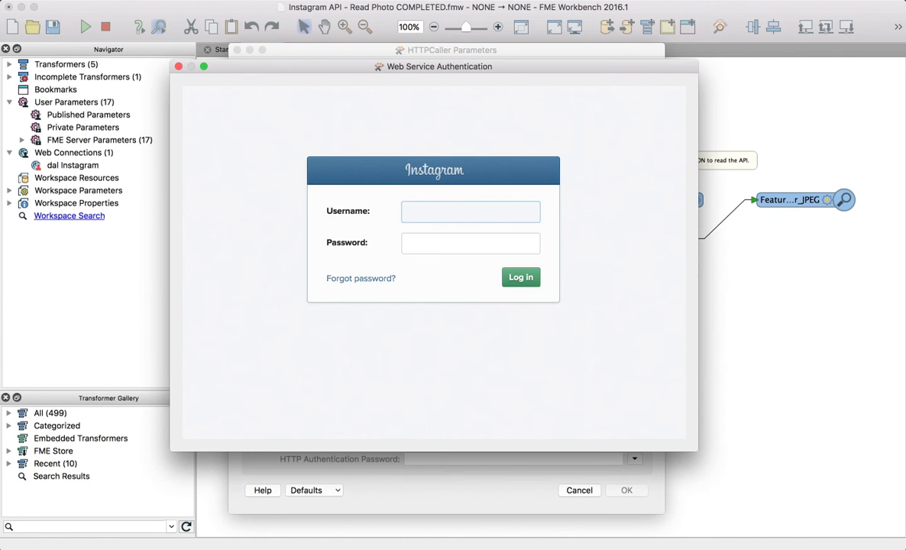
pyautogui.write('fmewt')
pyautogui.press('Tab')
pyautogui.write('********')
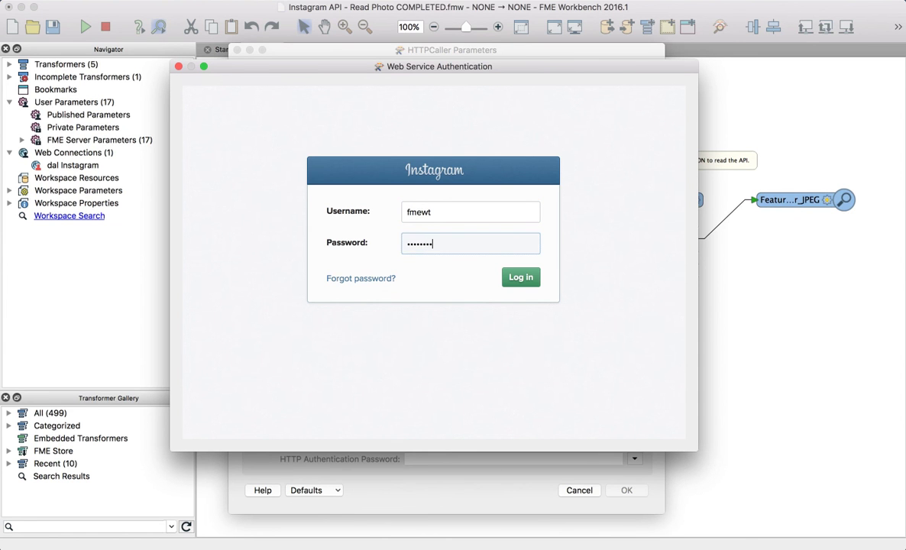
pyautogui.press('Return')
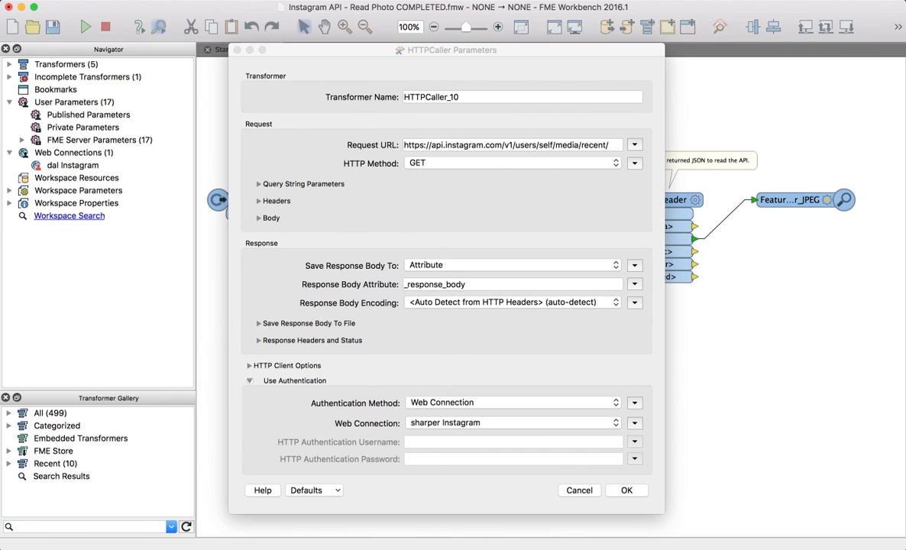
pyautogui.press('Return')
pyautogui.press('super+s')
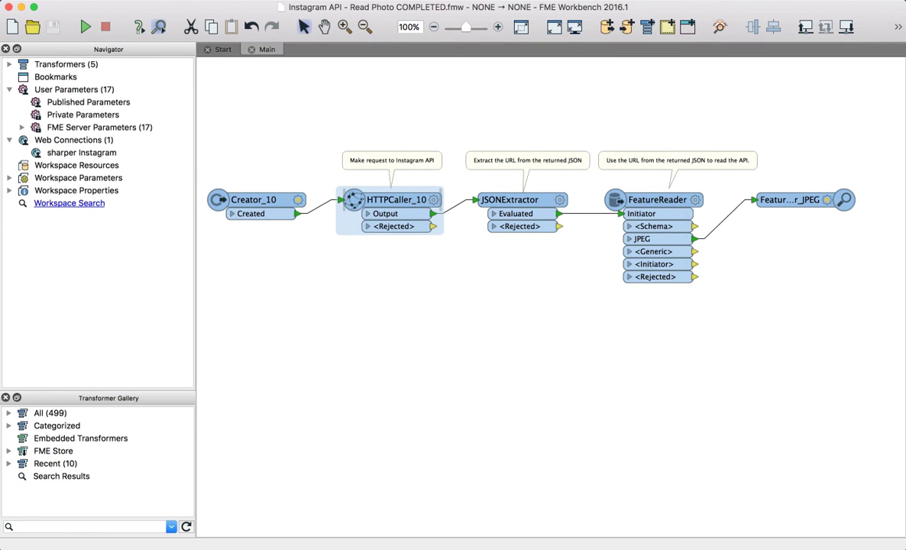
# Add a second HTTPCaller transformer on the empty canvas below the existing workflow and open its parameters
pyautogui.press('Escape')
pyautogui.write('http')
pyautogui.press('Escape')
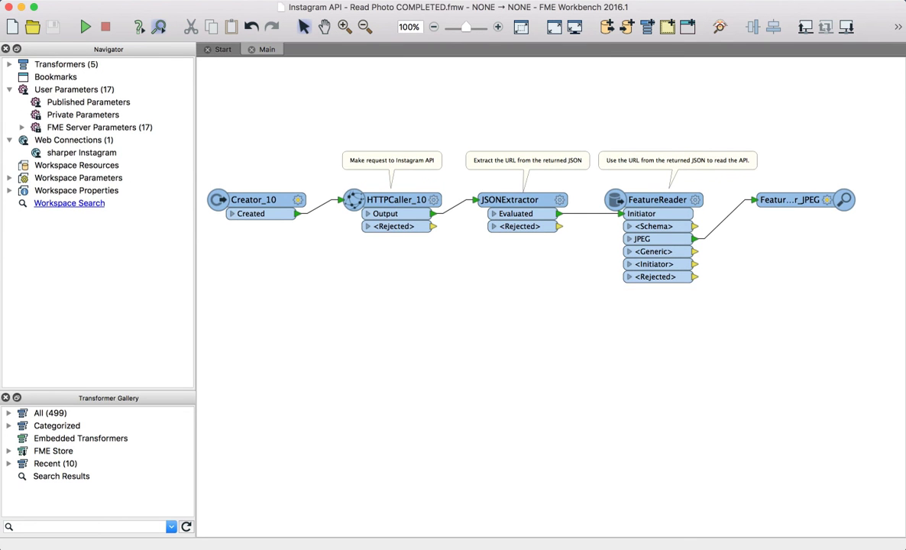
pyautogui.click(483, 333)
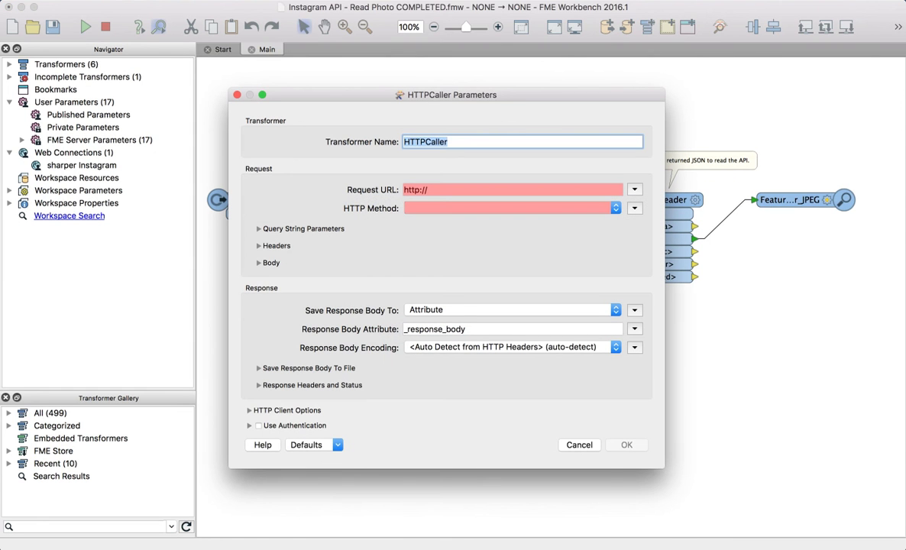
# Enable authentication for the new HTTPCaller, using the Web Connection method and the existing Instagram connection
pyautogui.click(250, 411)
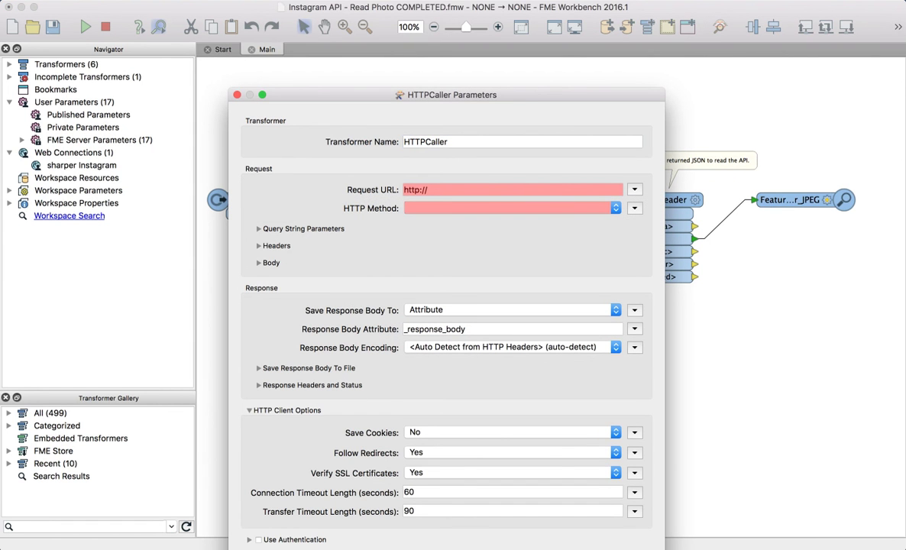
pyautogui.click(258, 539)
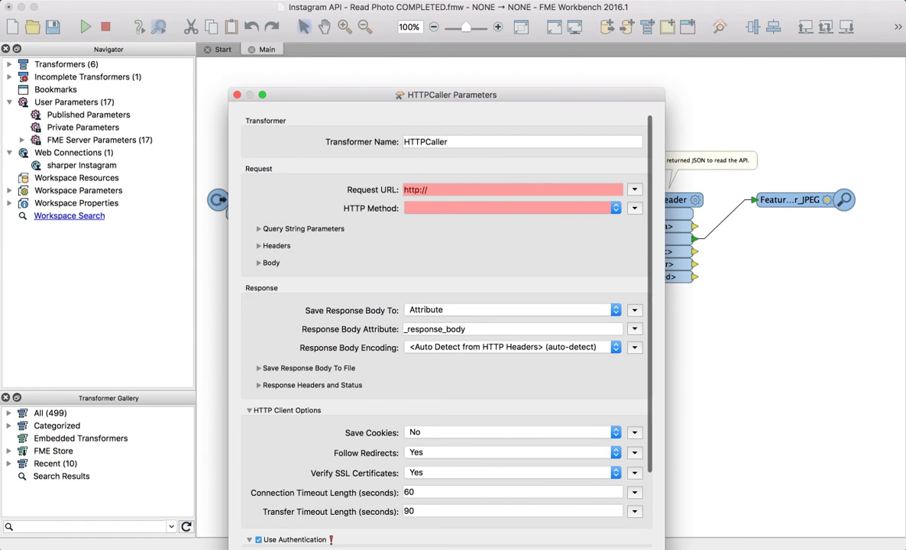
pyautogui.scroll(-3, 443, 459)
pyautogui.click(512, 473)
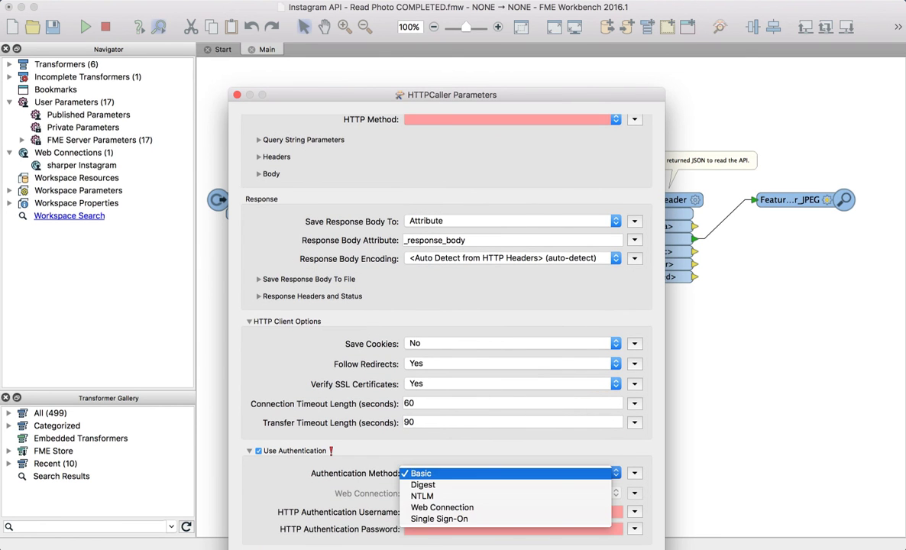
pyautogui.click(442, 507)
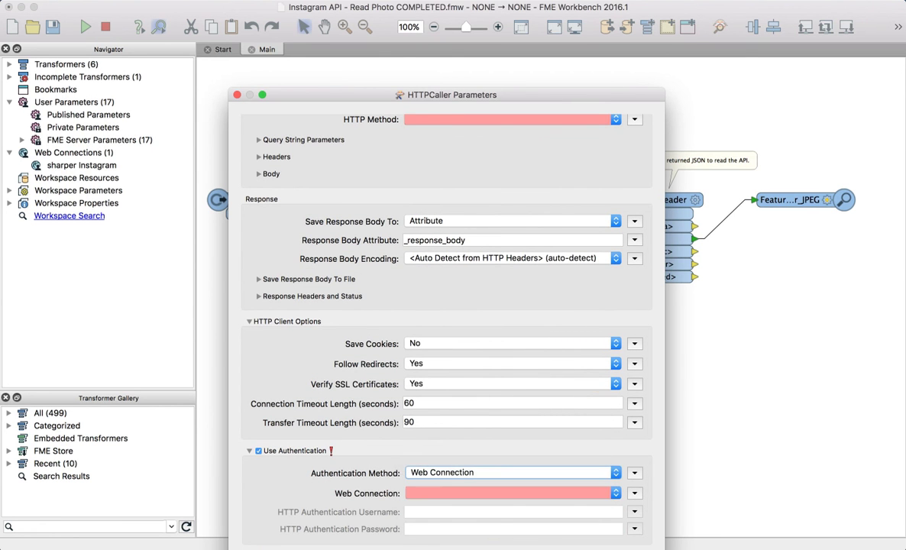
pyautogui.click(504, 493)
pyautogui.press('Return')
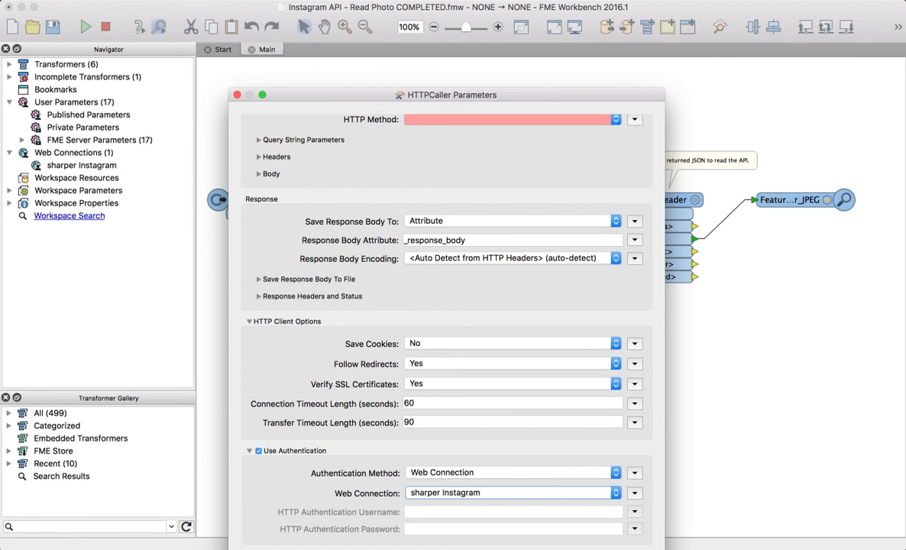
# Discard the parameter changes and delete the unconnected HTTPCaller transformer from the canvas
pyautogui.press('Escape')
pyautogui.press('Delete')
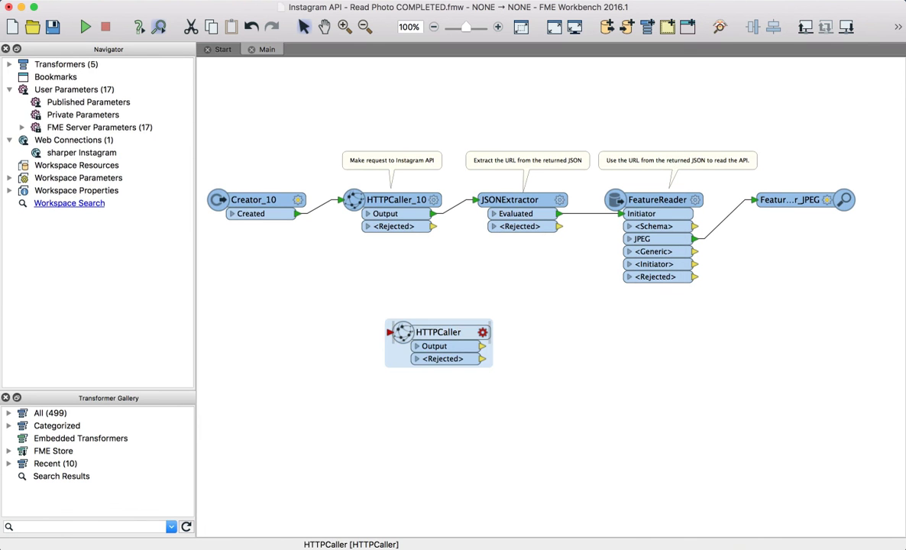
pyautogui.press('Delete')
# Run the workspace to read the Instagram photo, view it in FME Data Inspector, and close the inspector
pyautogui.click(86, 27)
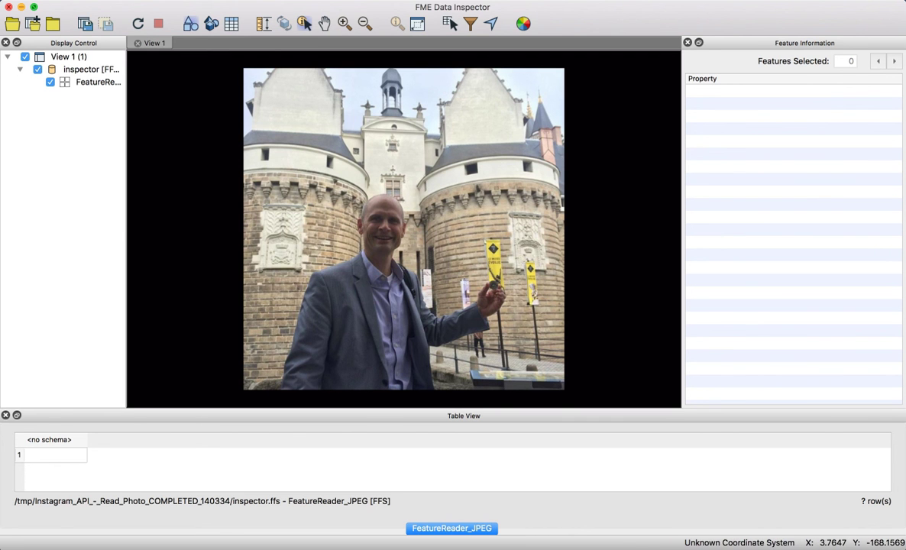
pyautogui.click(9, 7)
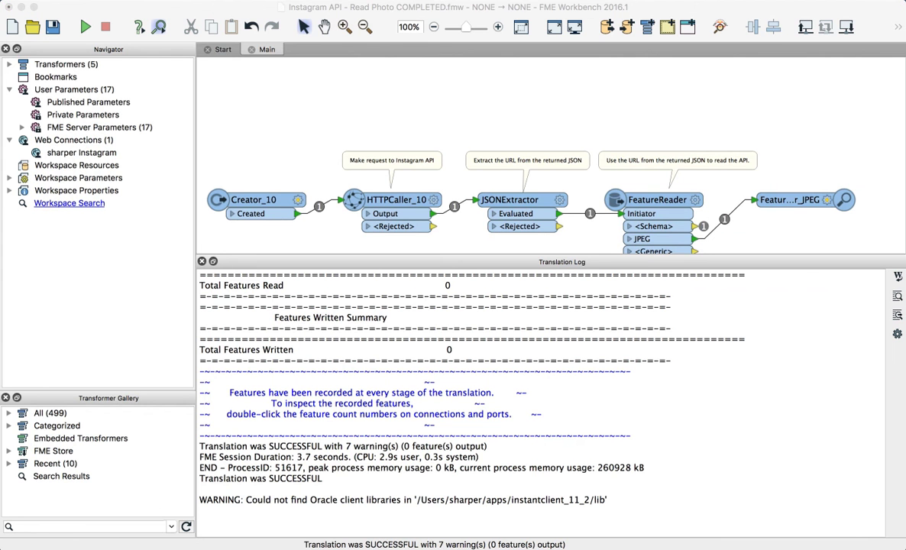
# Start adding another web connection for the HTTPCaller_10 transformer, using Evernote as its web service
pyautogui.doubleClick(393, 199)
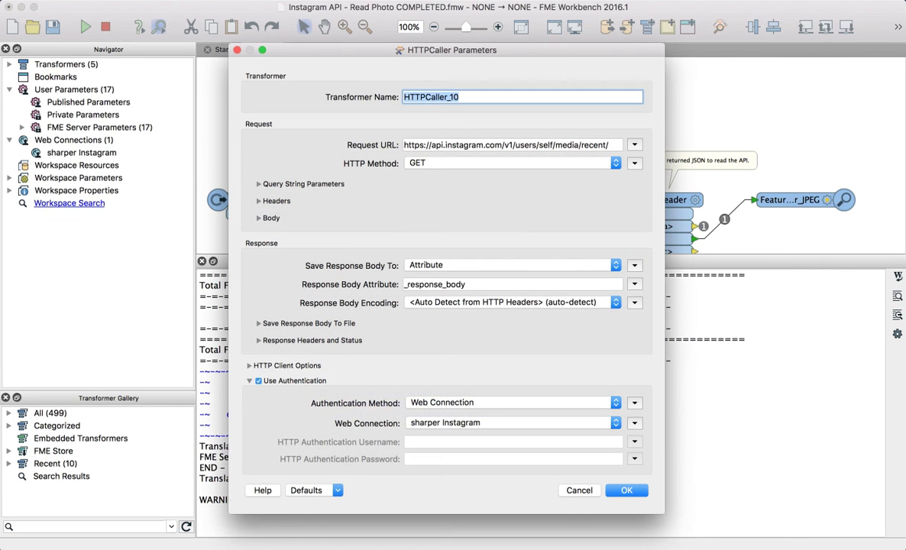
pyautogui.click(512, 402)
pyautogui.click(512, 425)
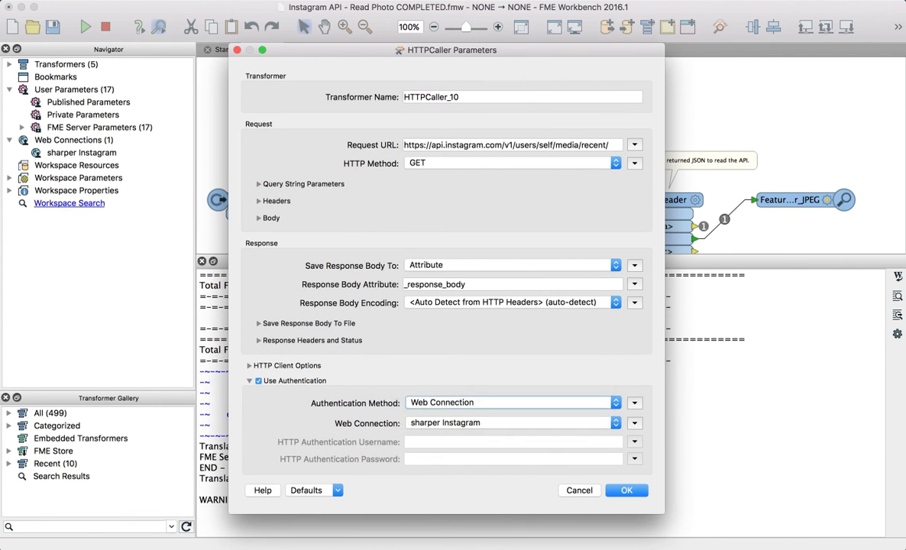
pyautogui.click(512, 423)
pyautogui.press('Return')
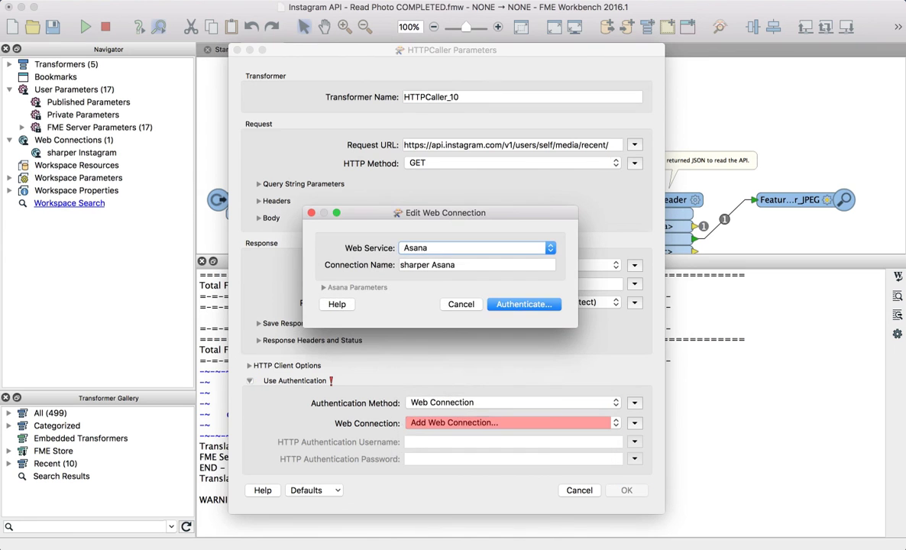
pyautogui.click(477, 248)
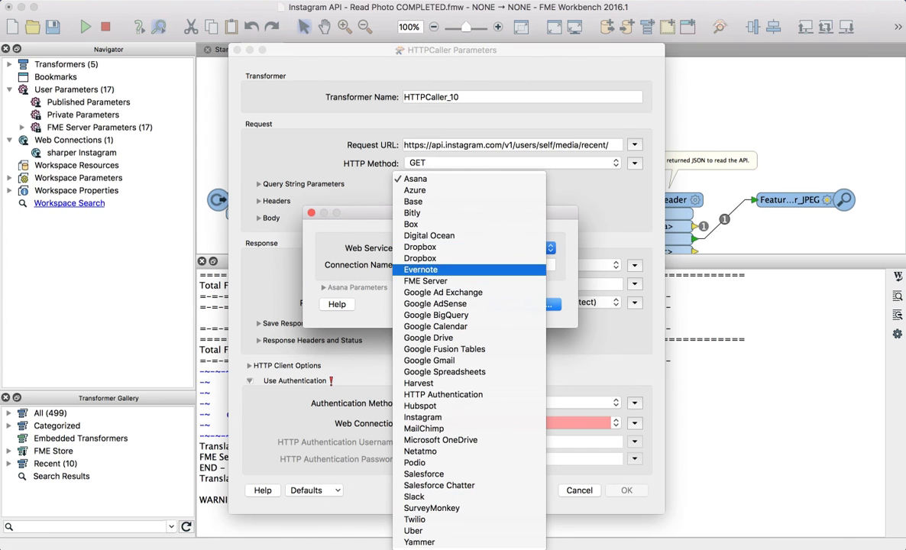
pyautogui.press('Return')
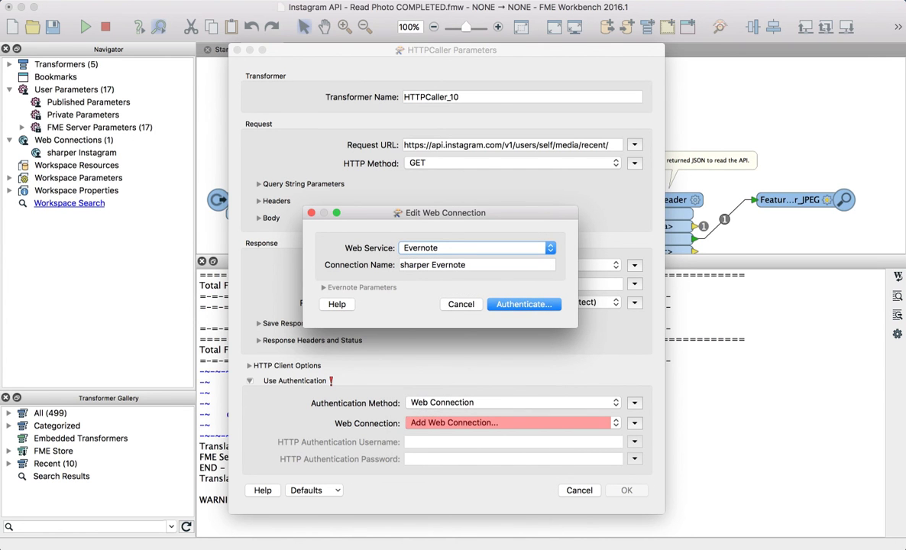